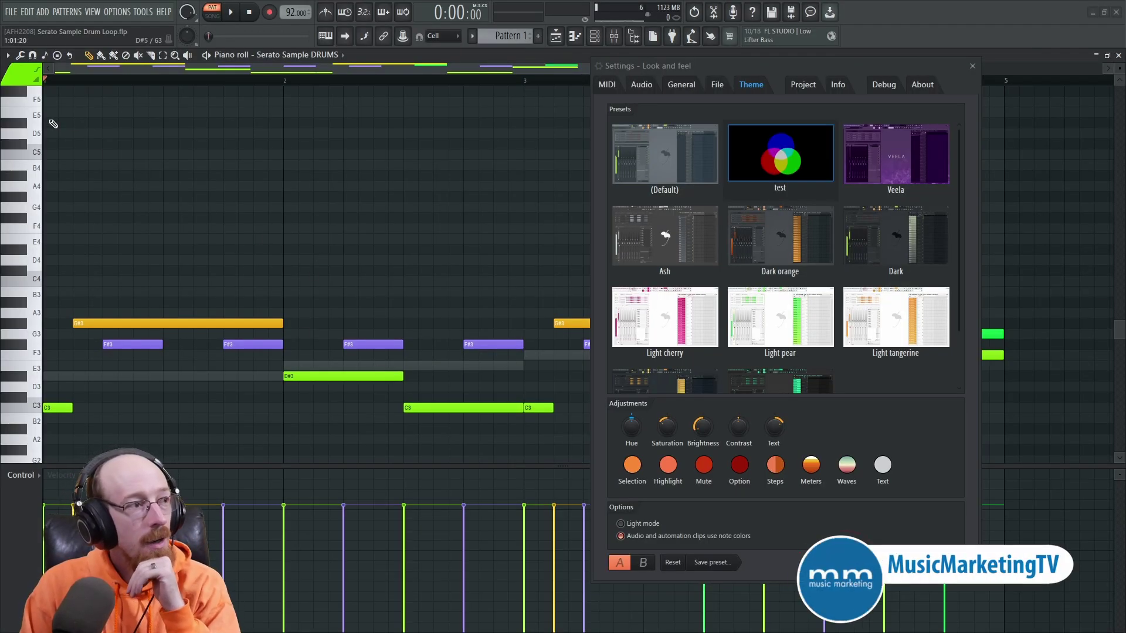
Apply the Dark orange theme preset and inspect the note color groups in the piano roll.
left_click(11, 84)
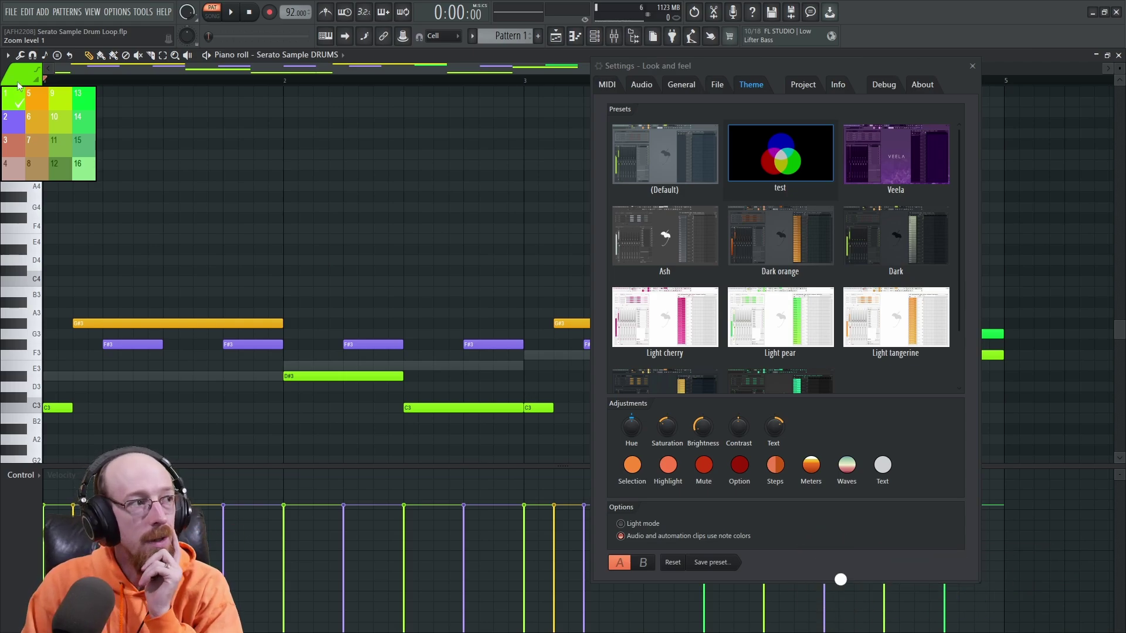
left_click(21, 87)
left_click(804, 229)
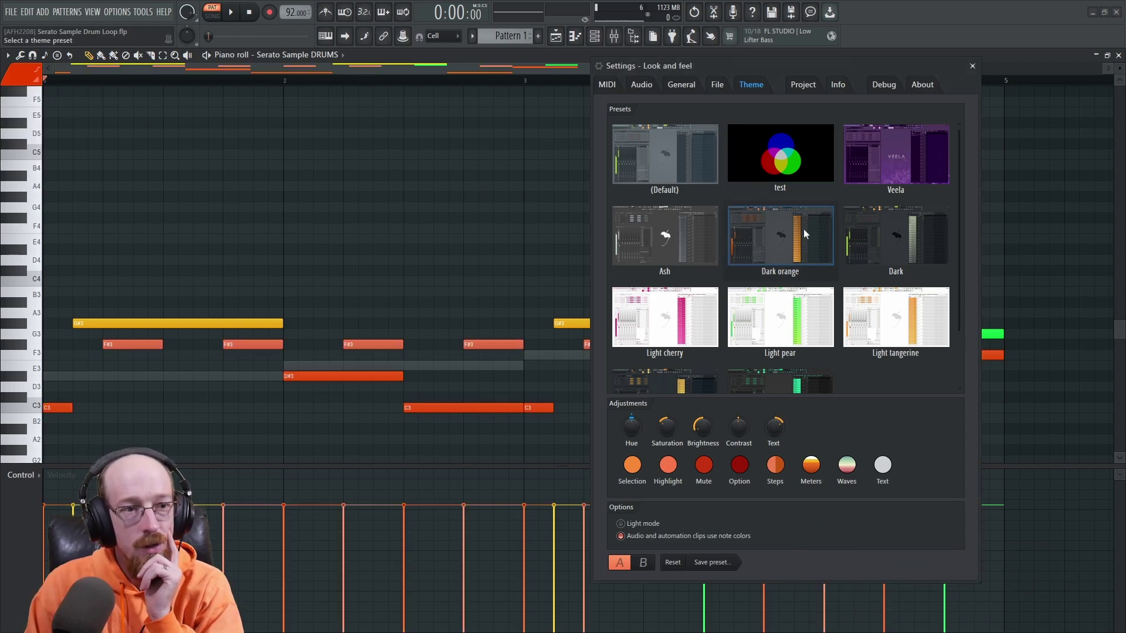
left_click(22, 79)
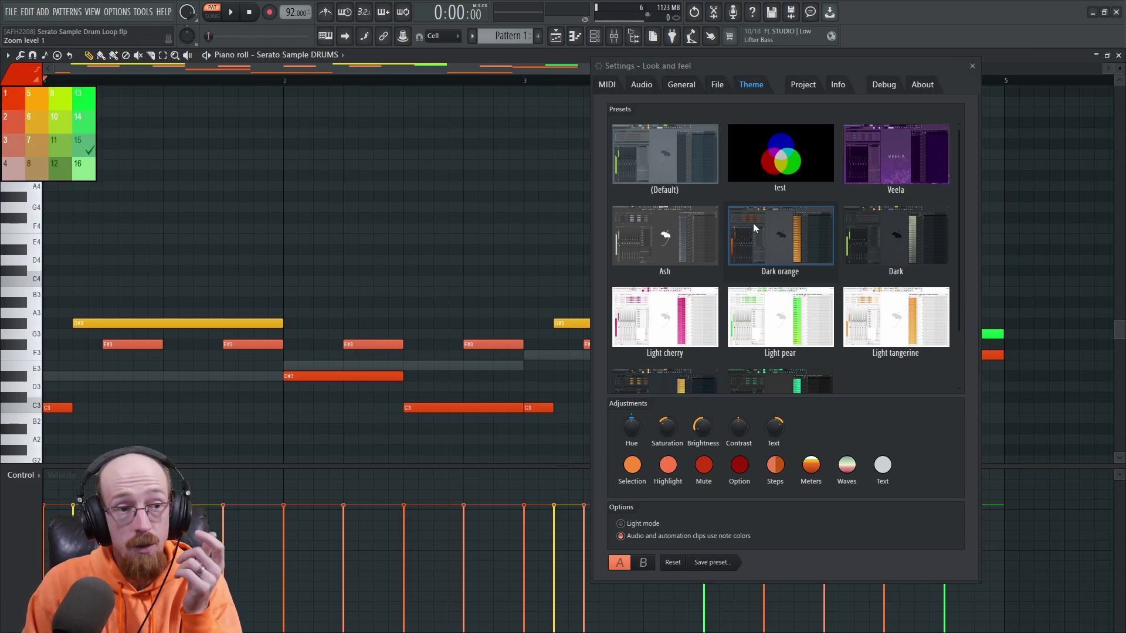
Preview the note color groups under the Light tangerine theme and return to the Dark orange preset.
left_click(909, 330)
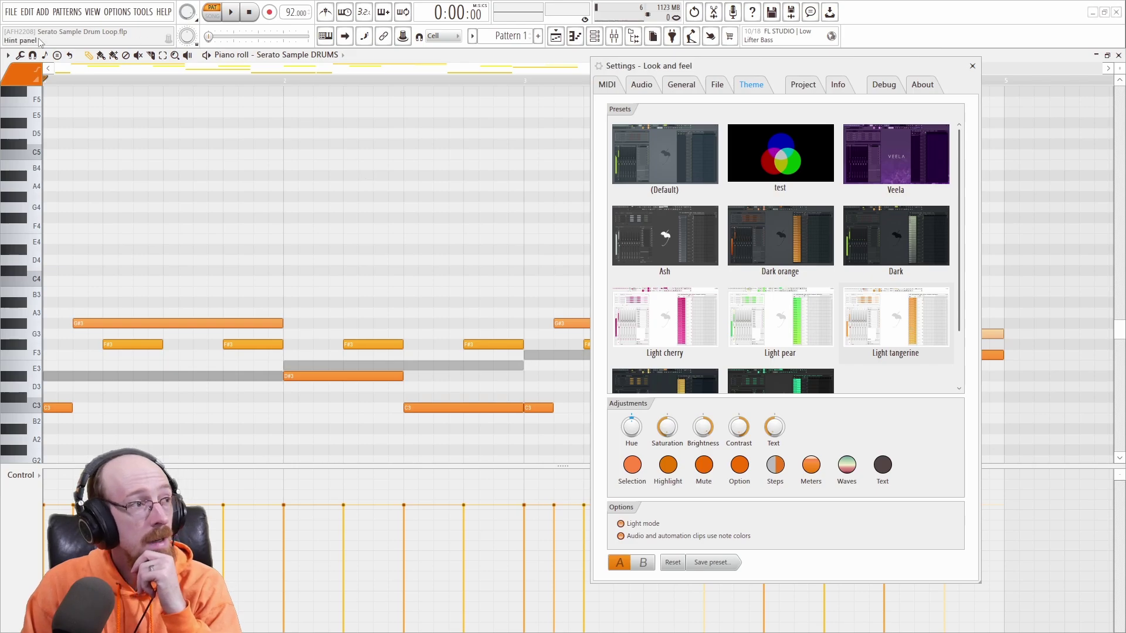
left_click(27, 75)
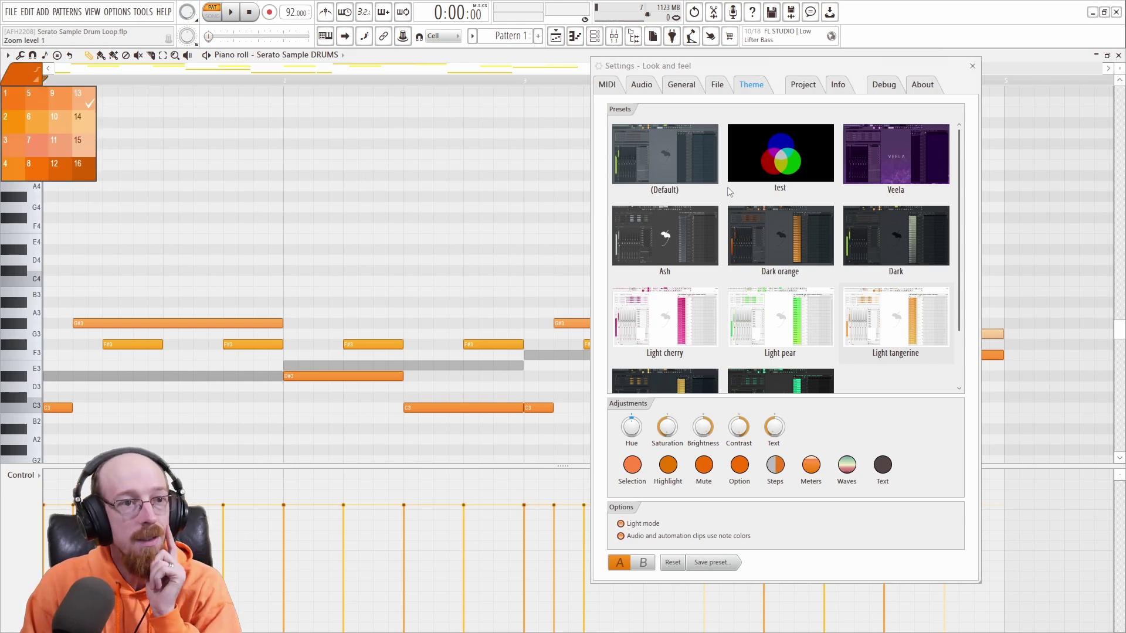
left_click(792, 248)
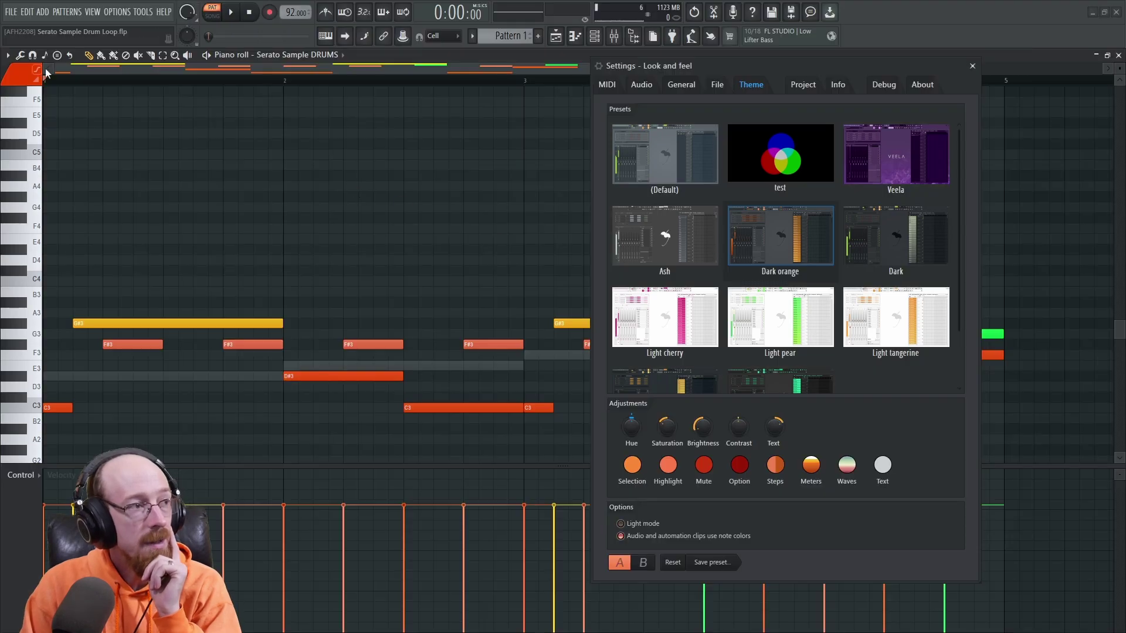
View the piano roll's note color palette in the Palette editor and close it without changes.
left_click(7, 56)
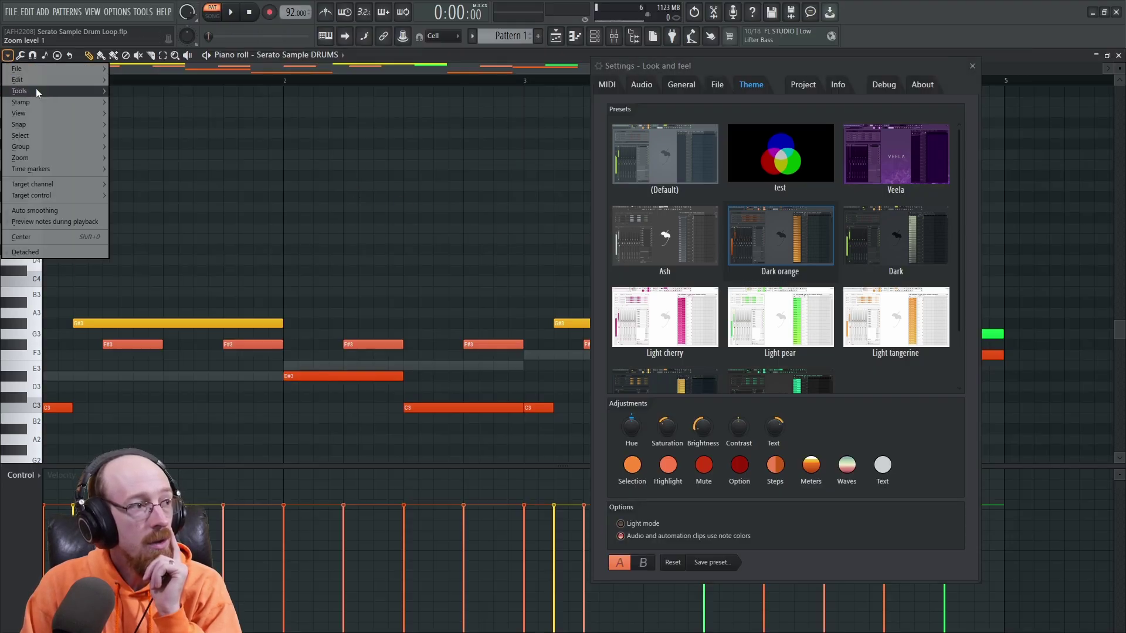
mouse_move(50, 114)
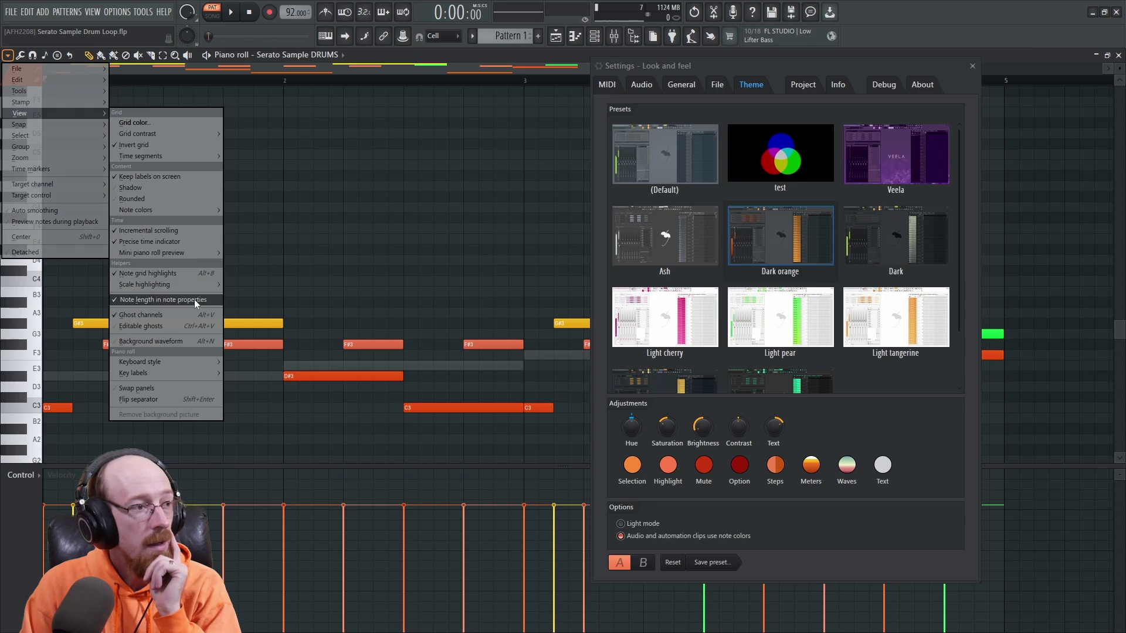
mouse_move(189, 213)
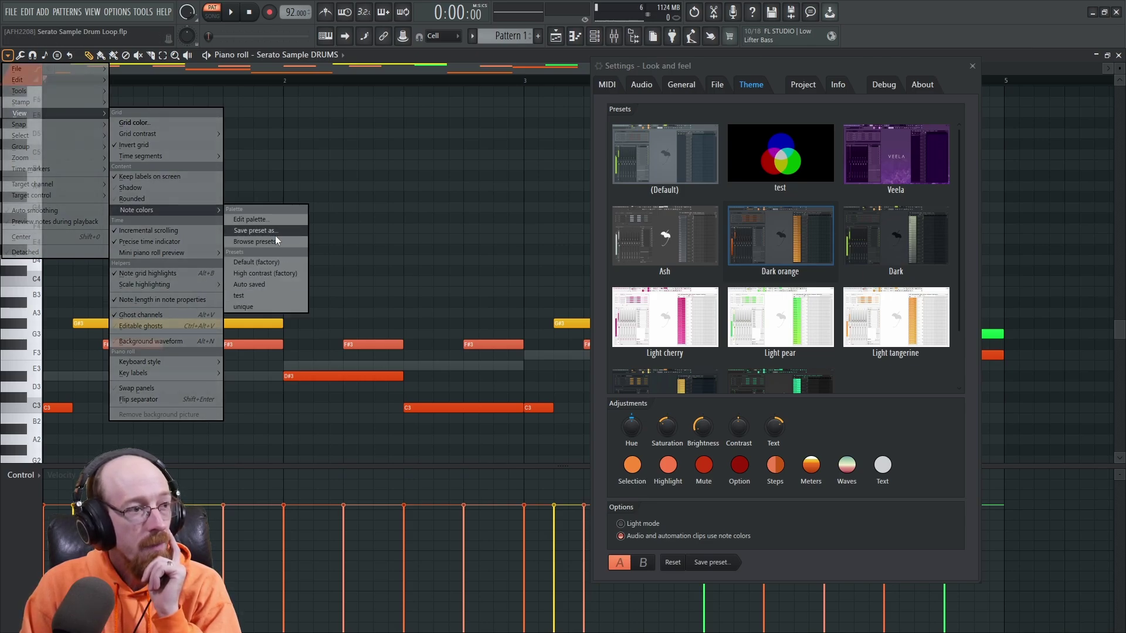
left_click(252, 220)
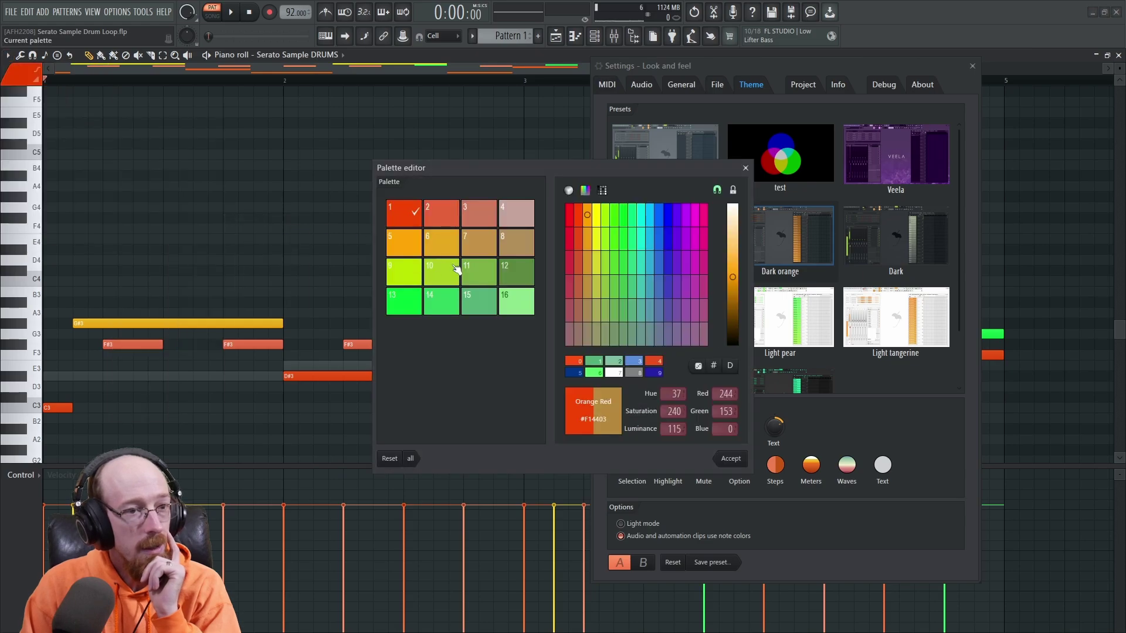
left_click(746, 168)
Load the "unique" note color preset in the piano roll.
left_click(7, 55)
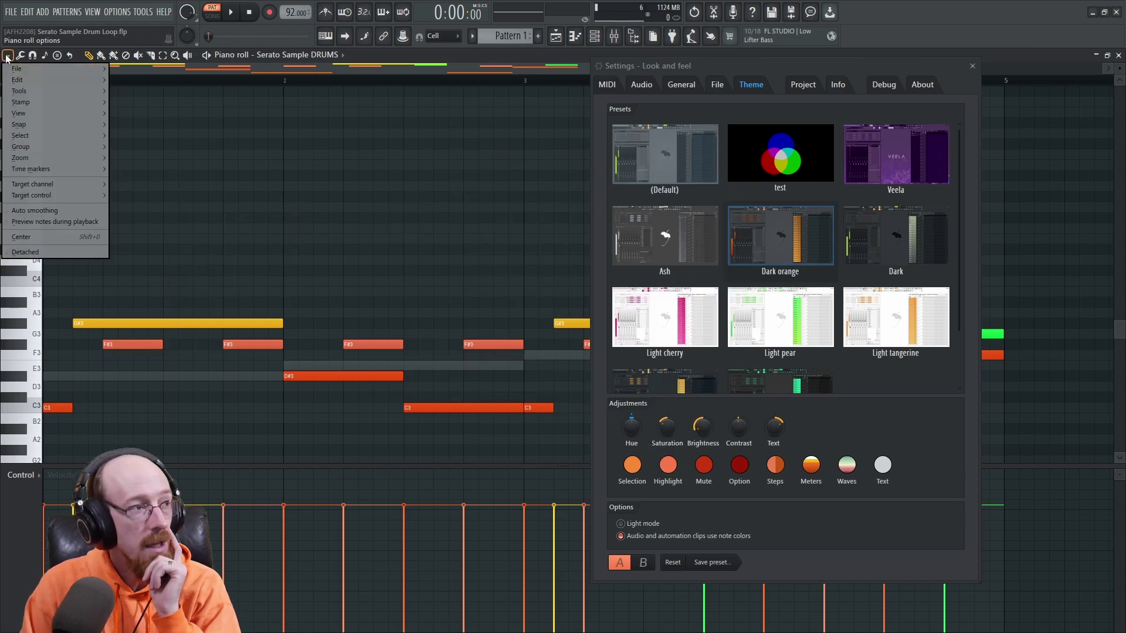
mouse_move(82, 92)
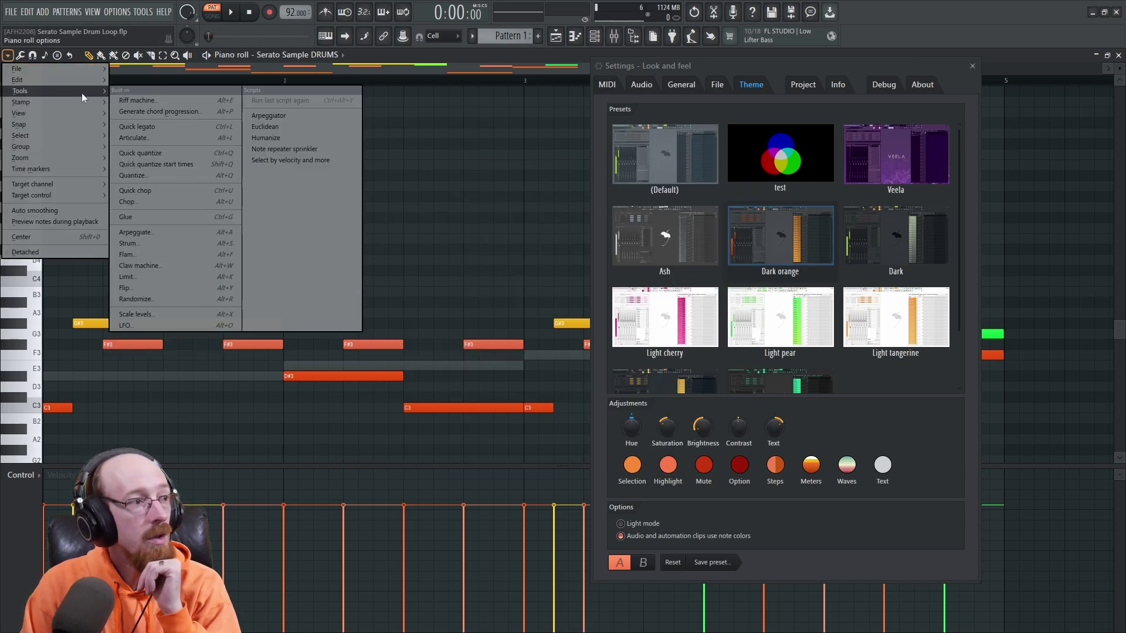
mouse_move(89, 111)
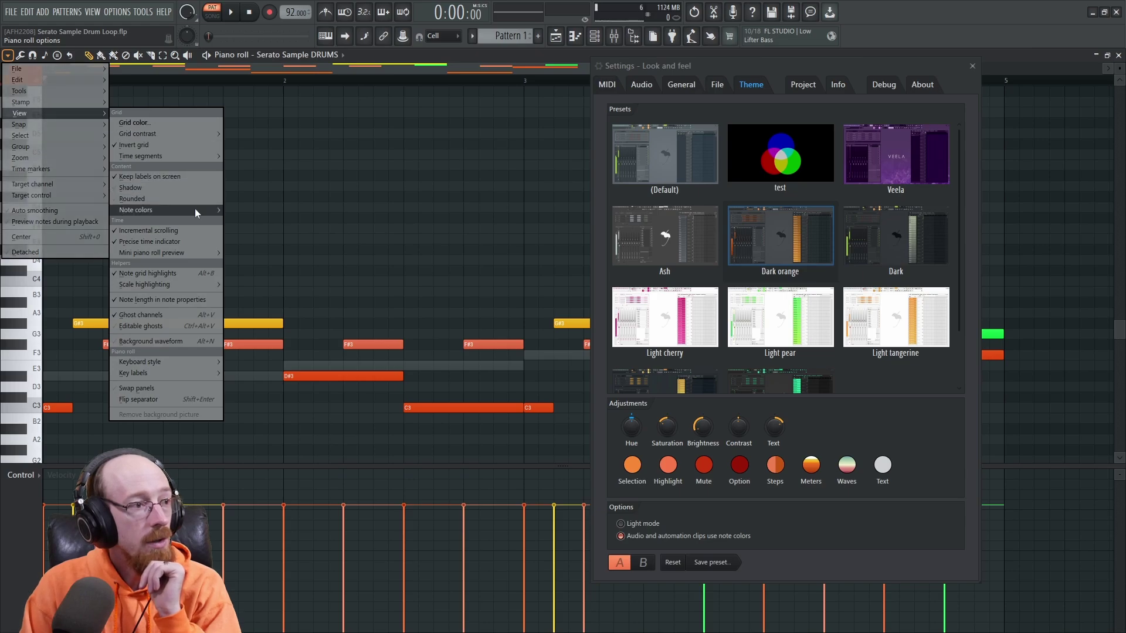
mouse_move(195, 209)
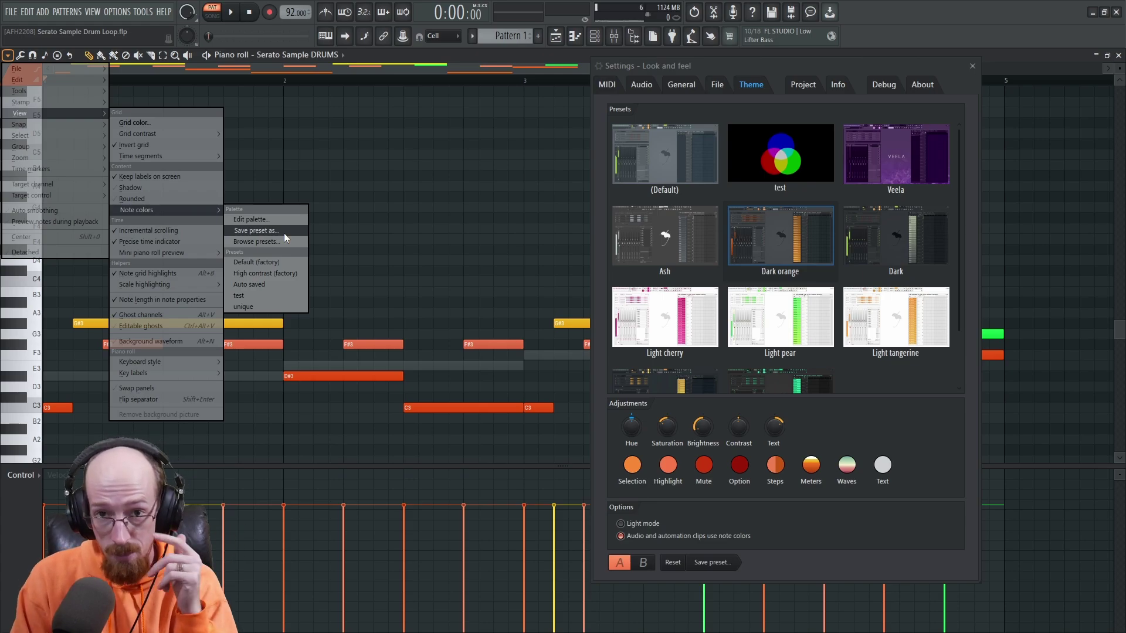
left_click(258, 307)
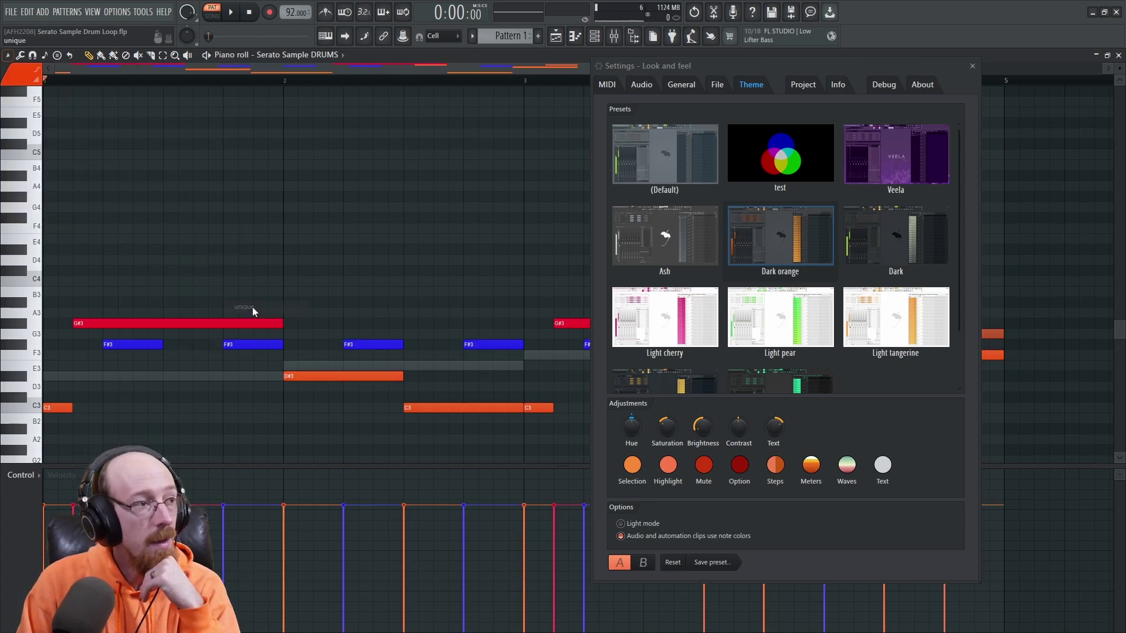
Inspect the color groups of the loaded note color preset in the piano roll's color selector.
left_click(20, 73)
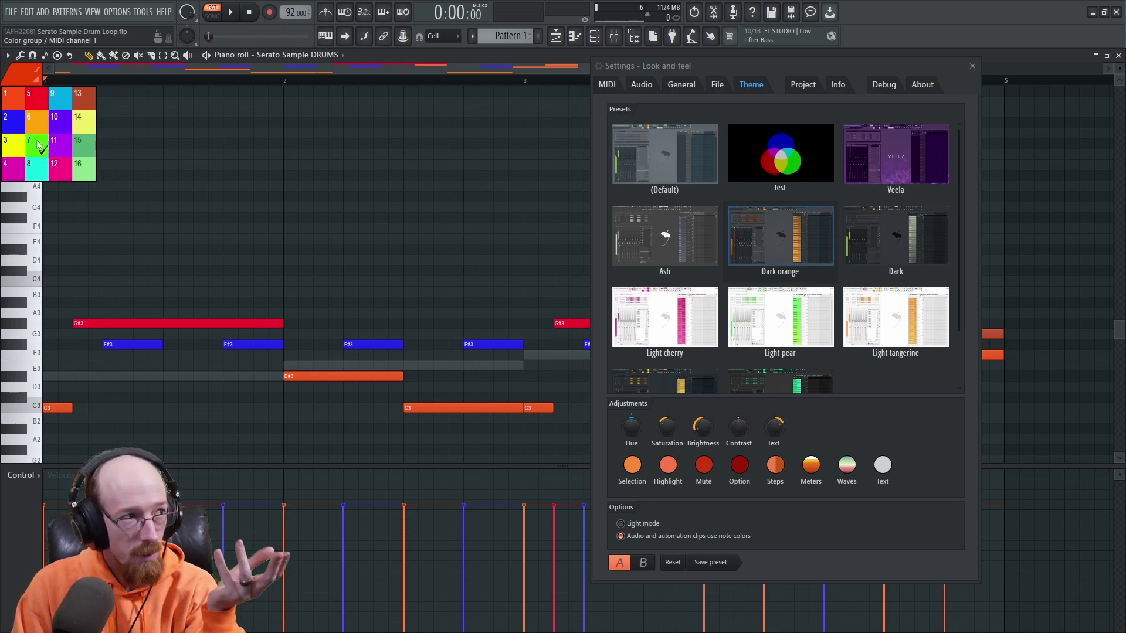
left_click(17, 92)
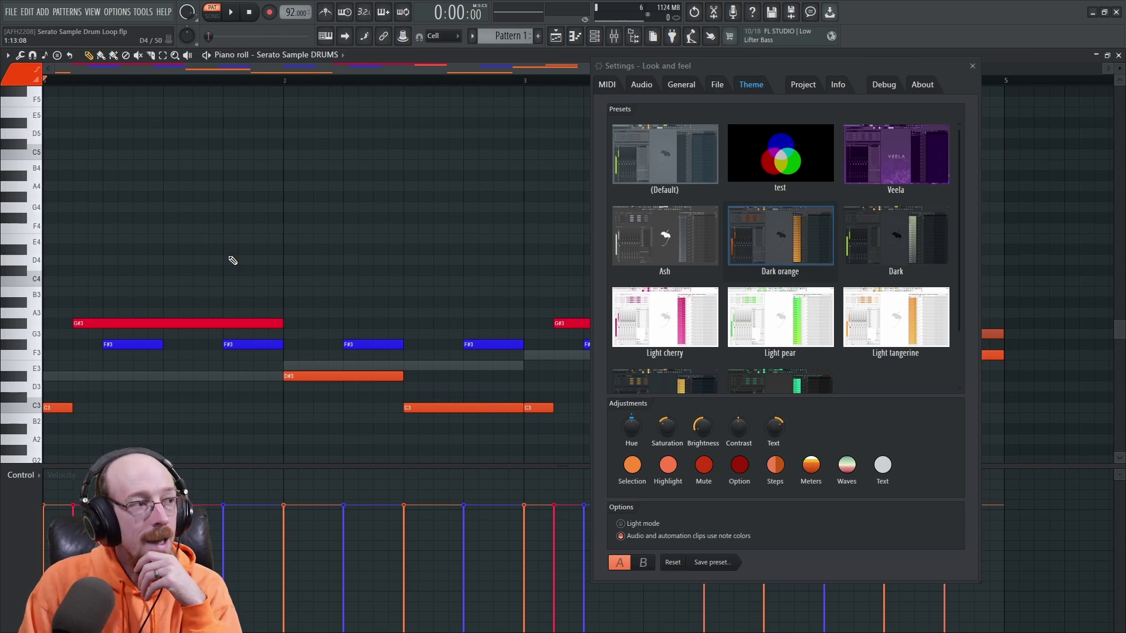
left_click(16, 81)
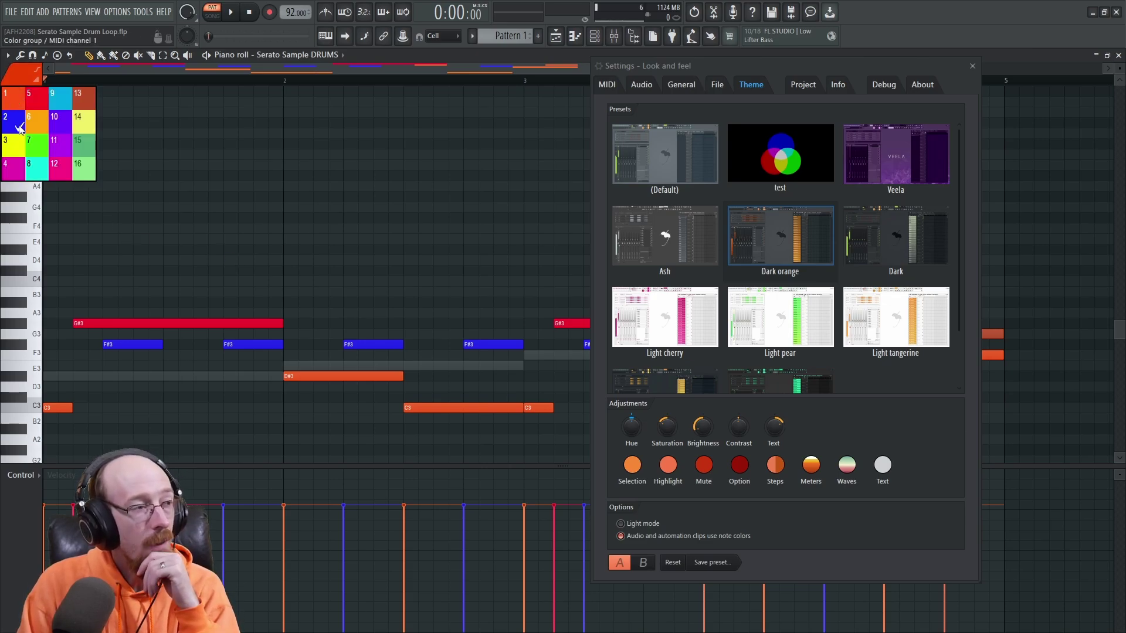
left_click(87, 120)
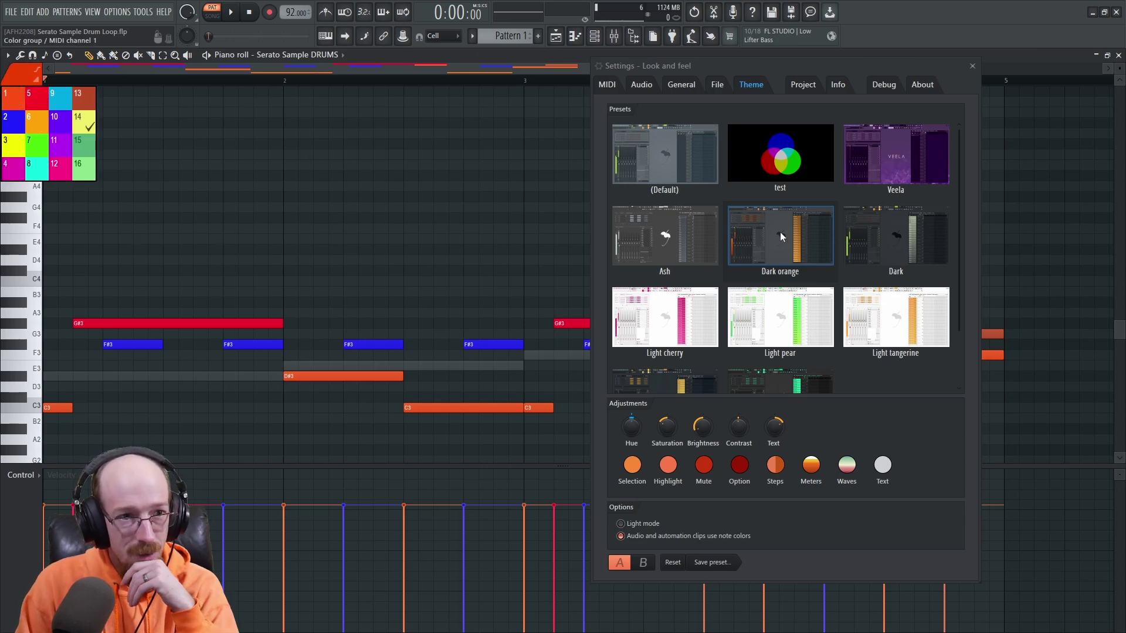
Switch to the Dark theme and back to Dark orange, checking how the note color groups change.
left_click(904, 249)
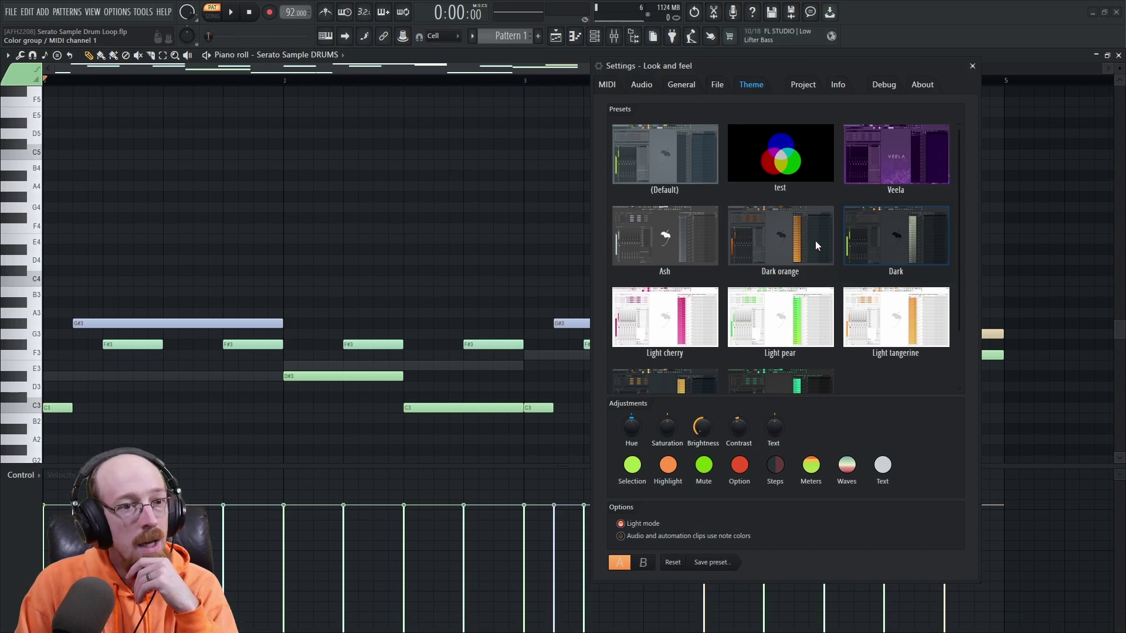
left_click(815, 241)
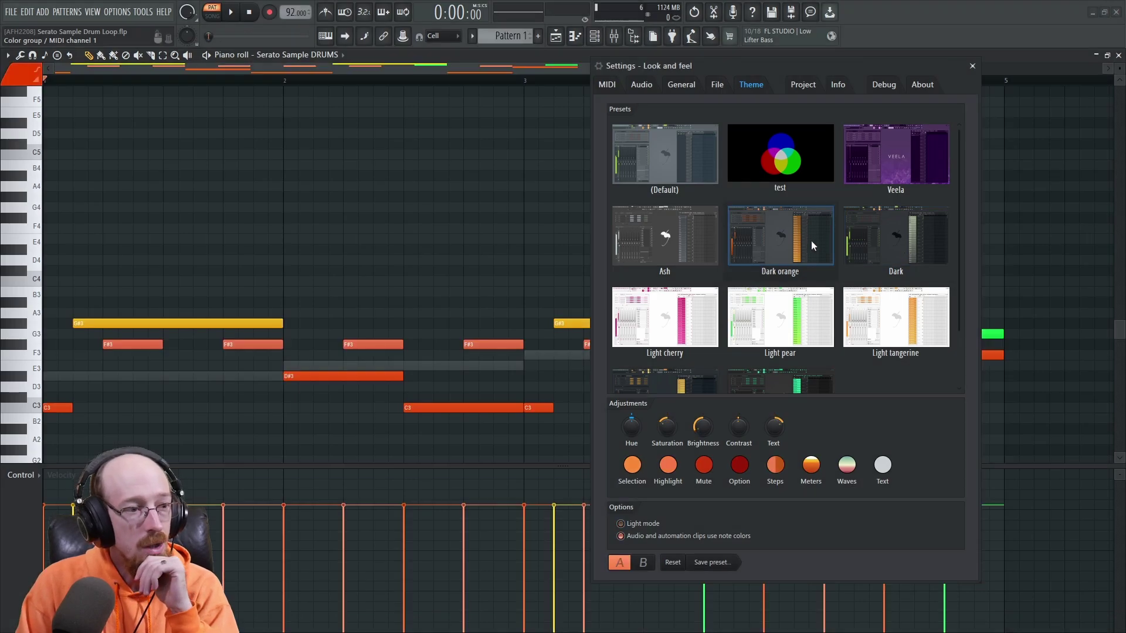
key("space")
left_click(36, 79)
left_click(91, 136)
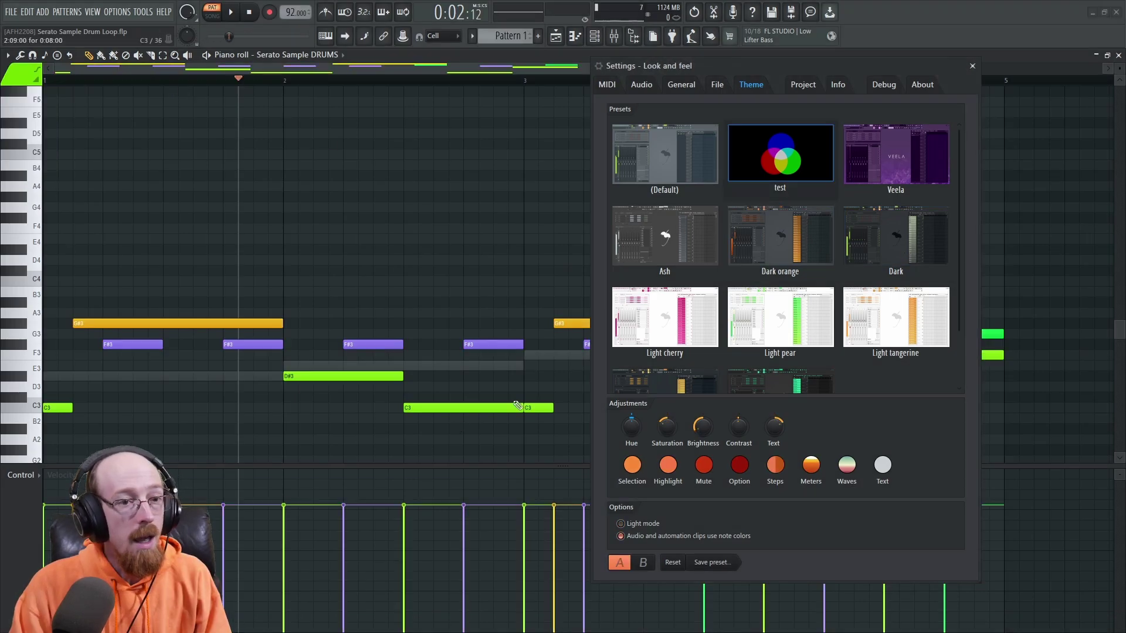
Apply the test theme preset and open its test.flstheme file from the Themes folder in Visual Studio Code.
left_click(32, 82)
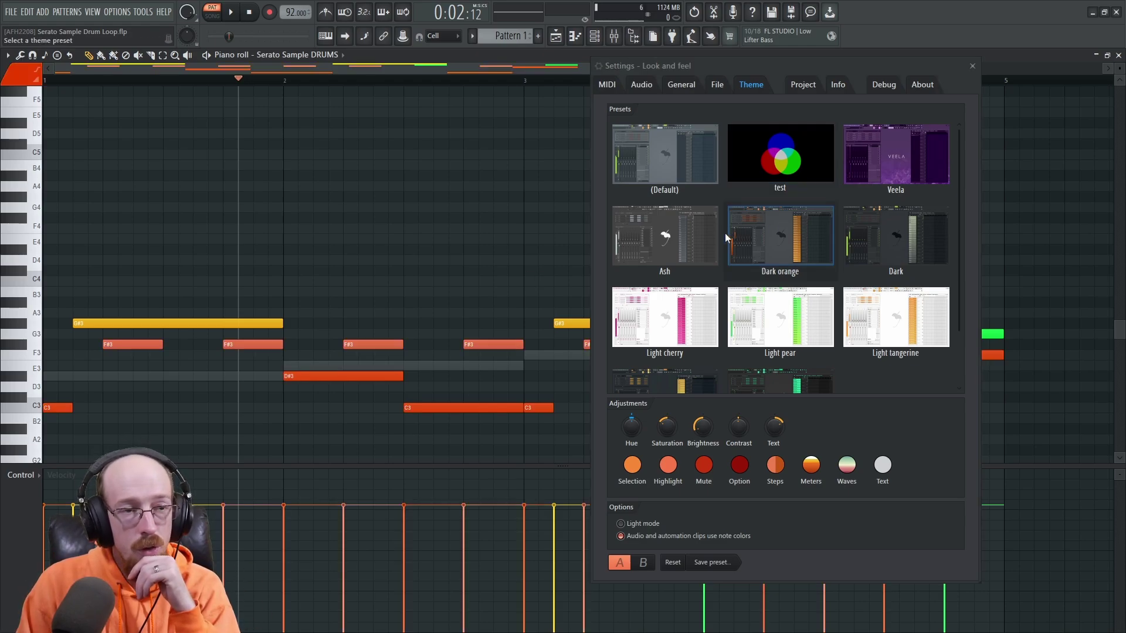
left_click(774, 170)
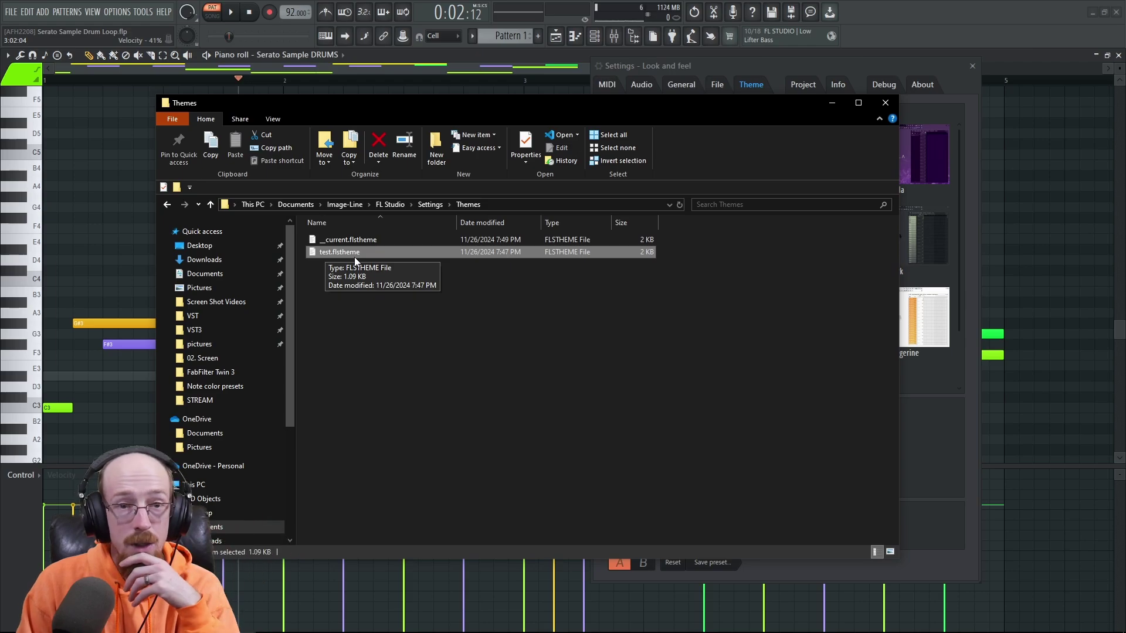
double_click(355, 257)
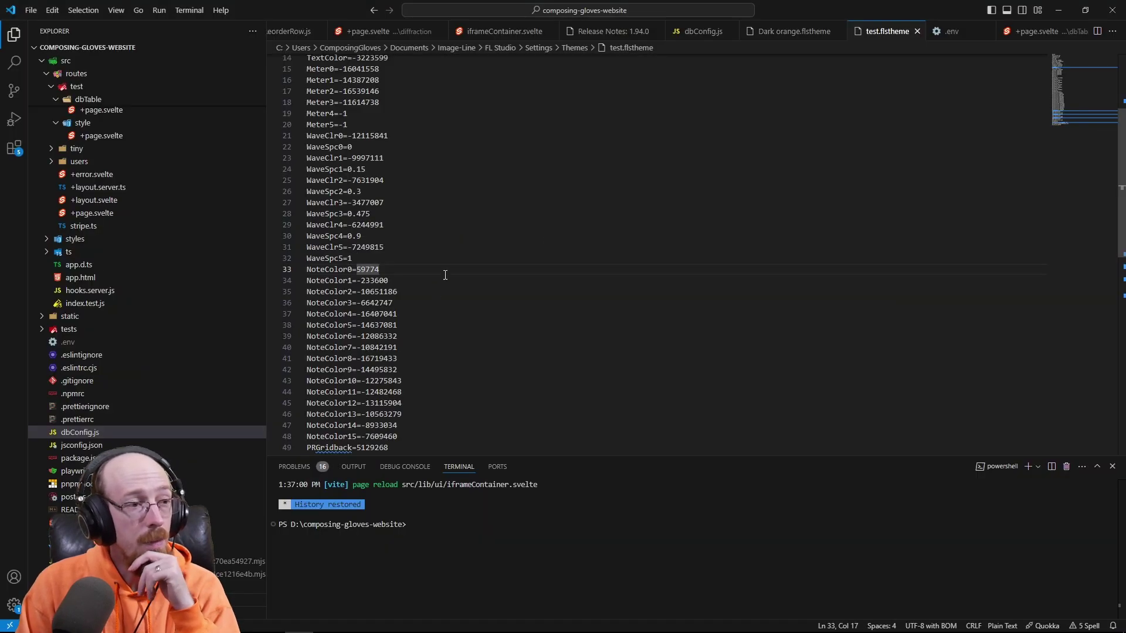
Examine the wave color, note color and grid entries in test.flstheme.
double_click(449, 245)
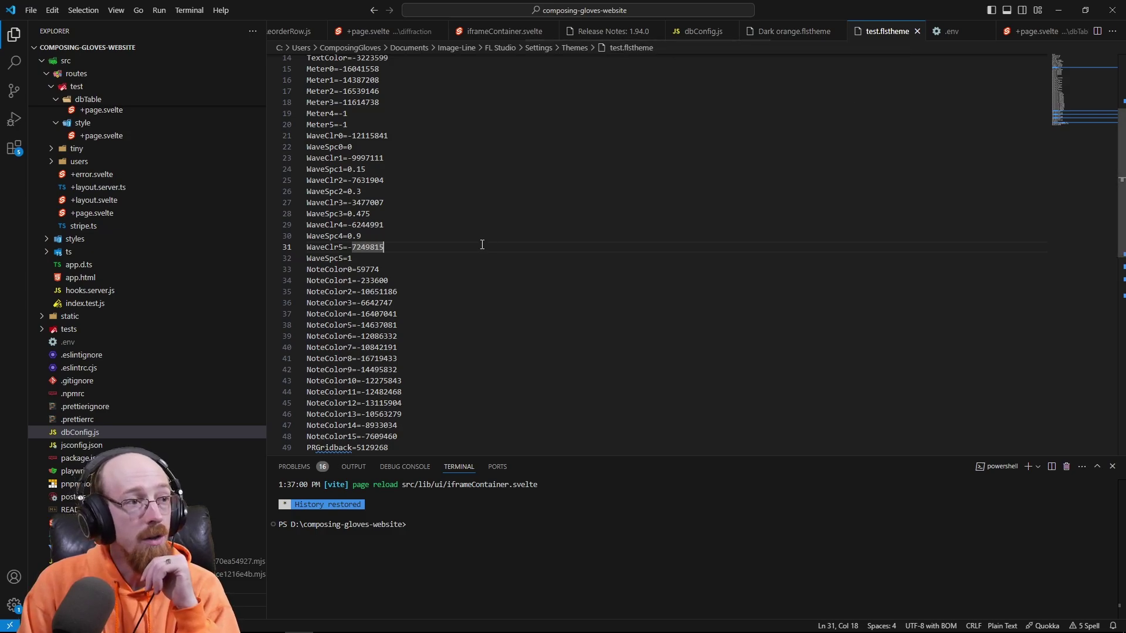
scroll(484, 240, "up", 4)
scroll(425, 219, "down", 4)
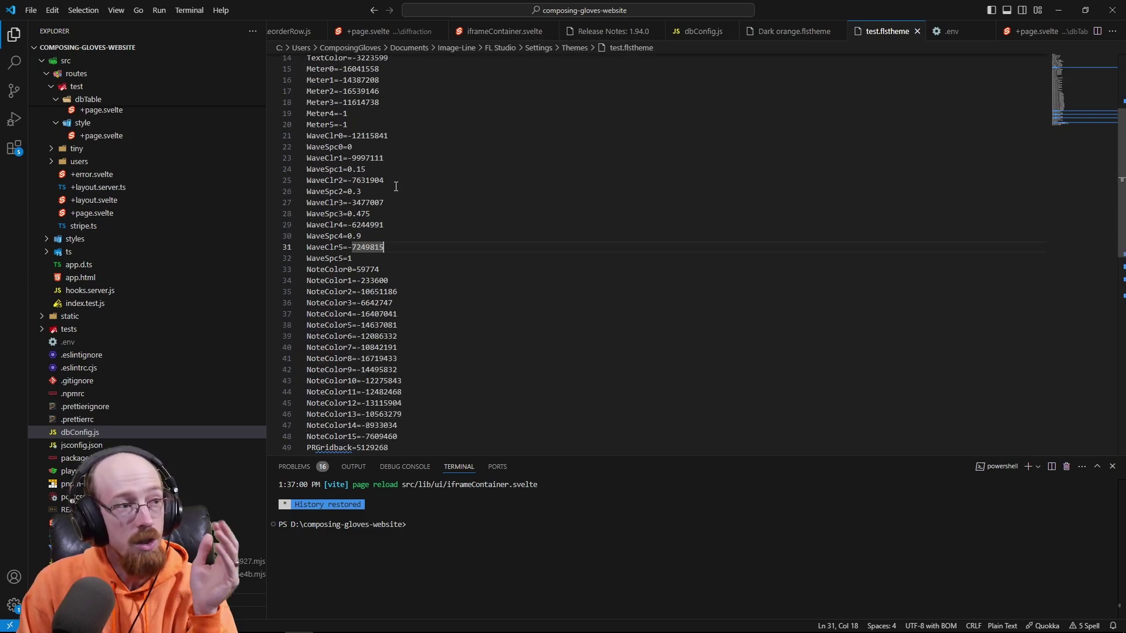
scroll(411, 239, "down", 3)
scroll(411, 238, "down", 5)
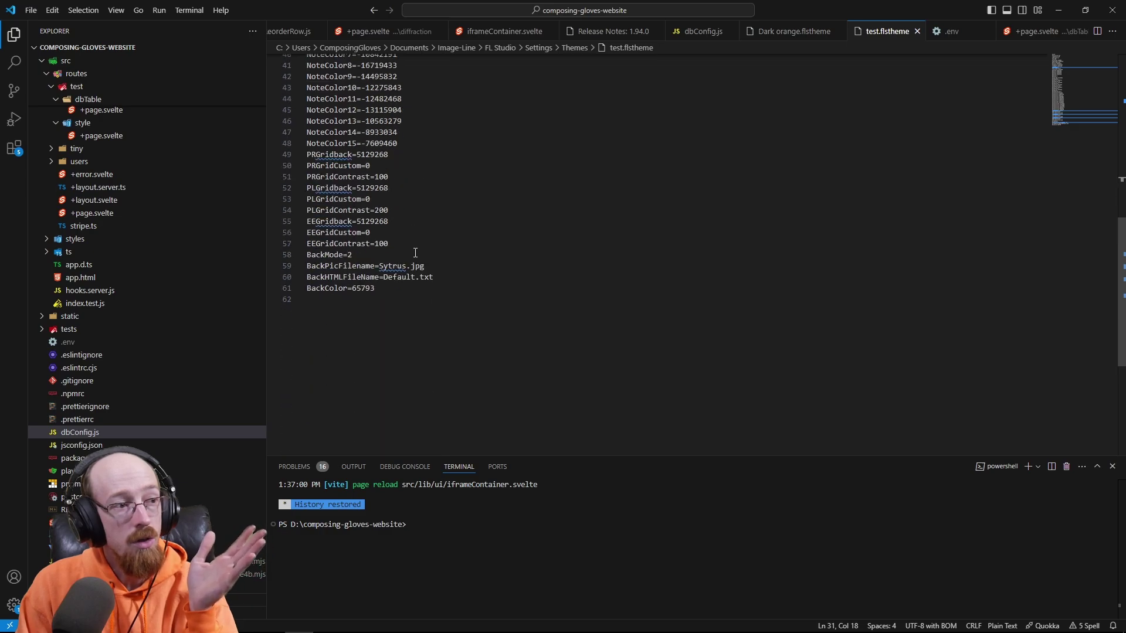
scroll(422, 253, "up", 7)
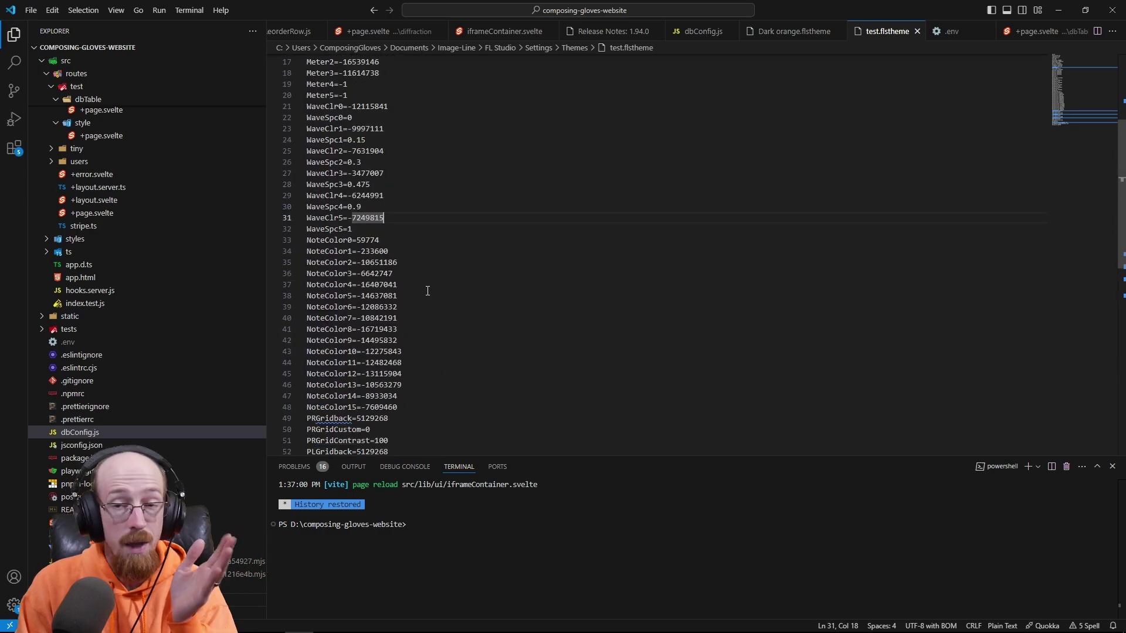
Return to test.flstheme in Visual Studio Code and highlight the NoteColor3, NoteColor4 and NoteColor1 values in turn.
key("alt+Tab")
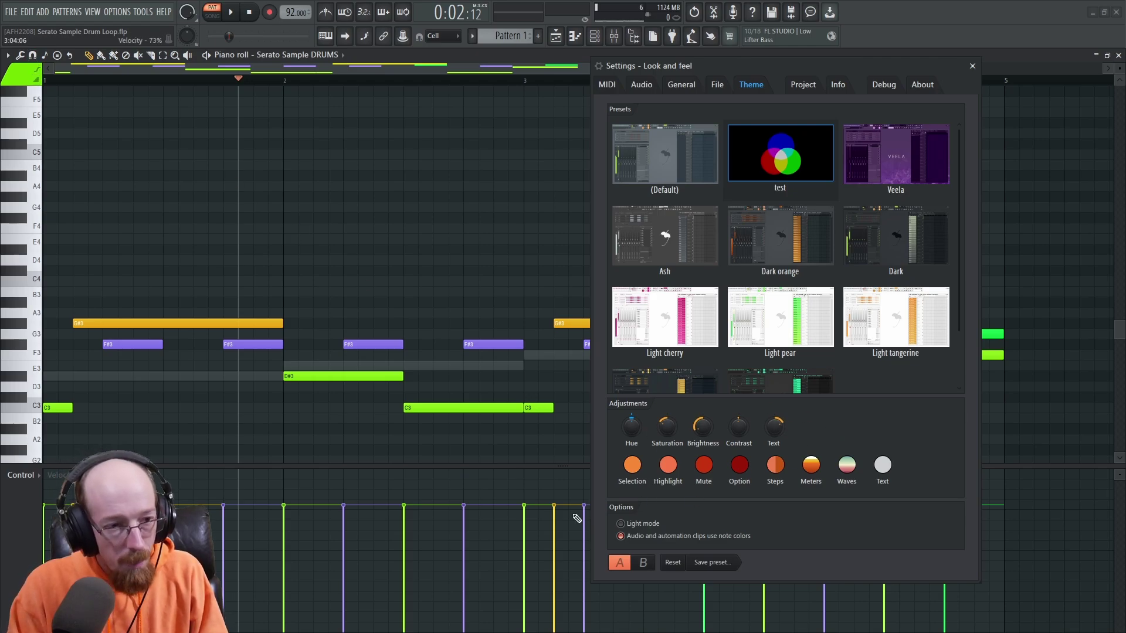
key("super")
left_click(293, 620)
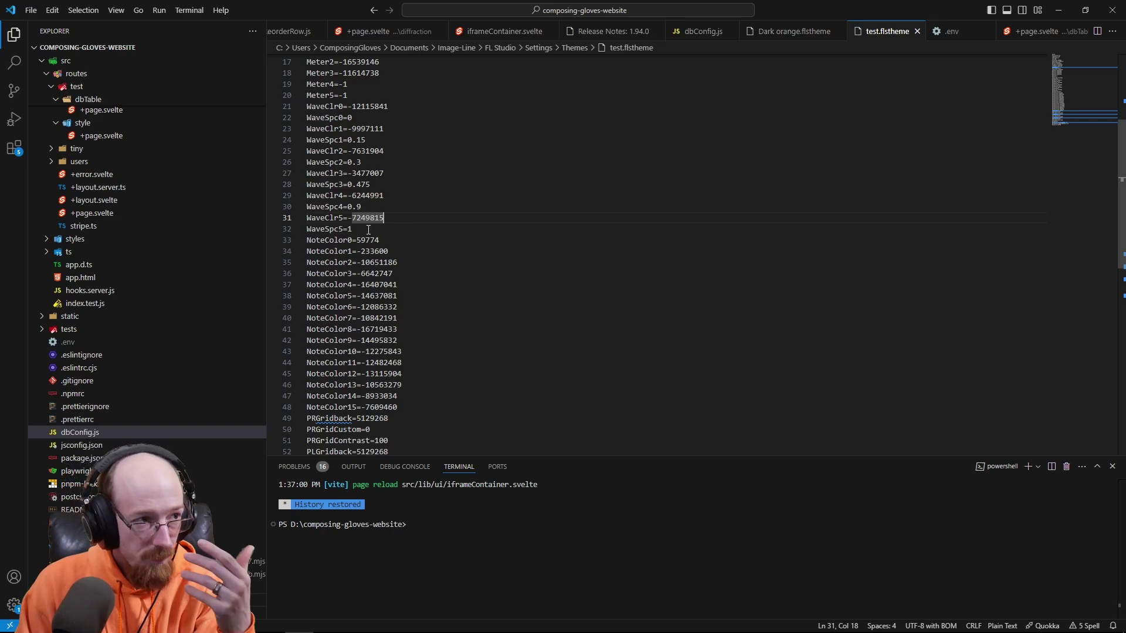
scroll(395, 217, "down", 2)
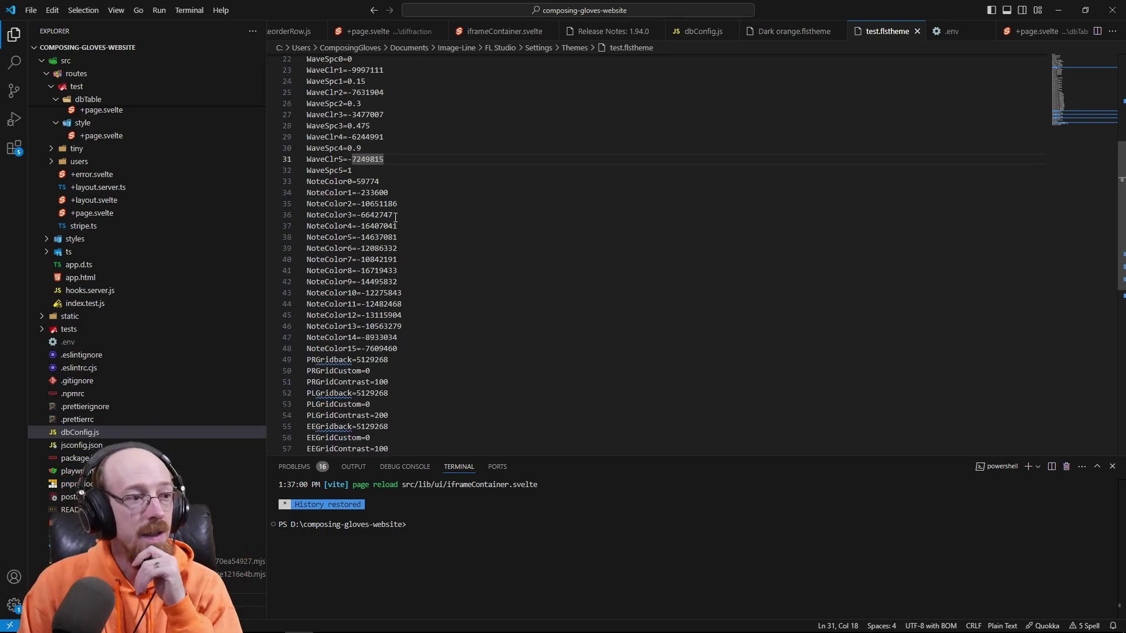
double_click(377, 215)
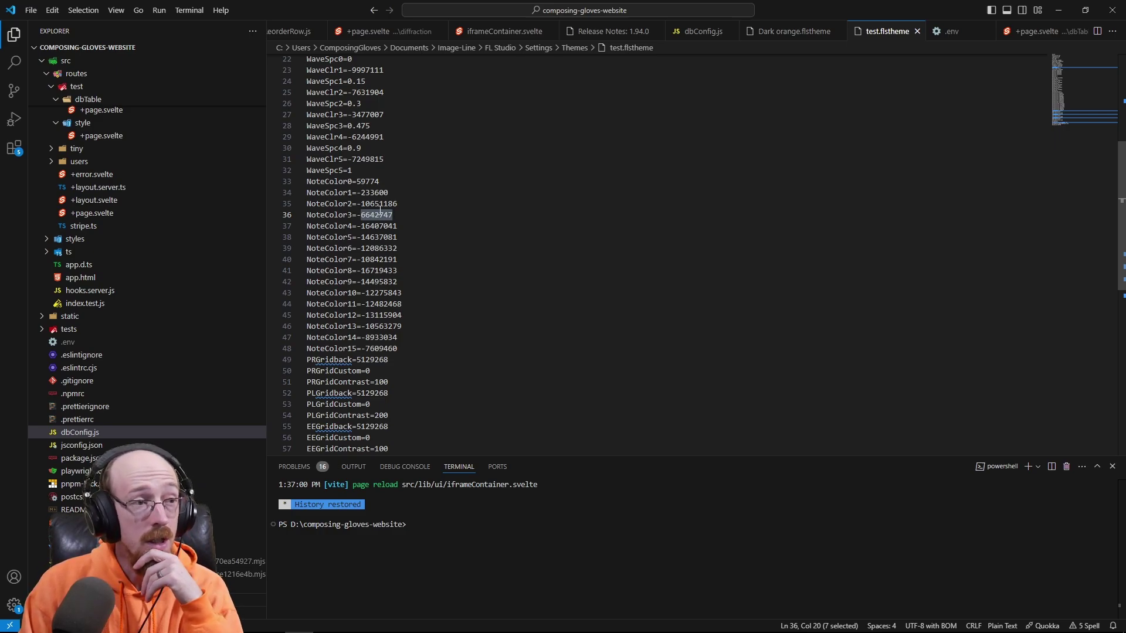
double_click(383, 226)
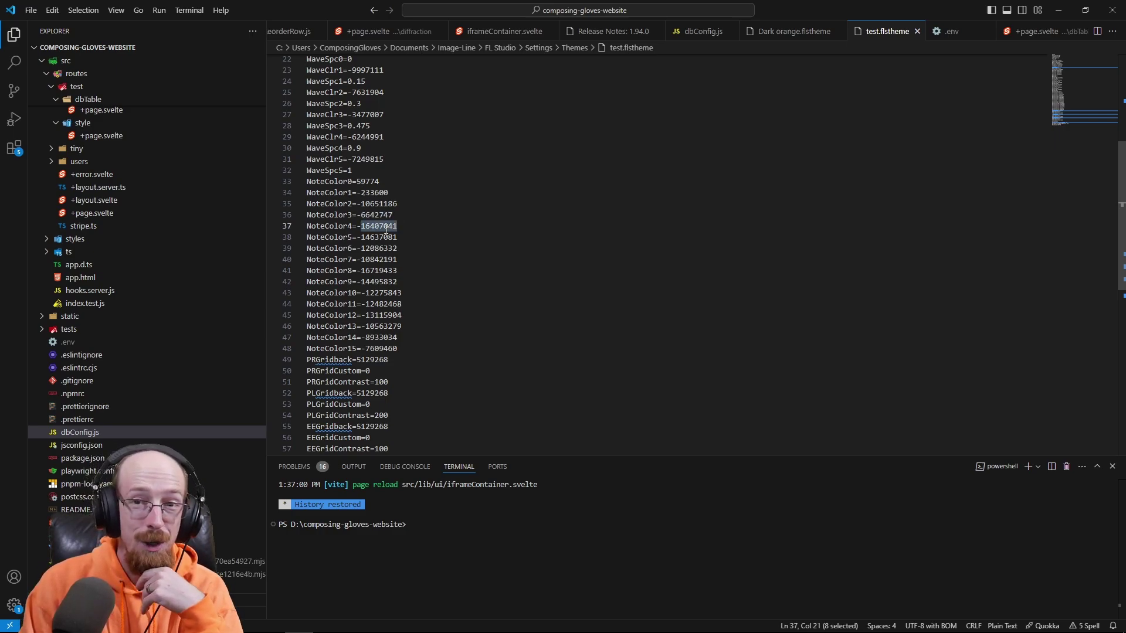
double_click(373, 192)
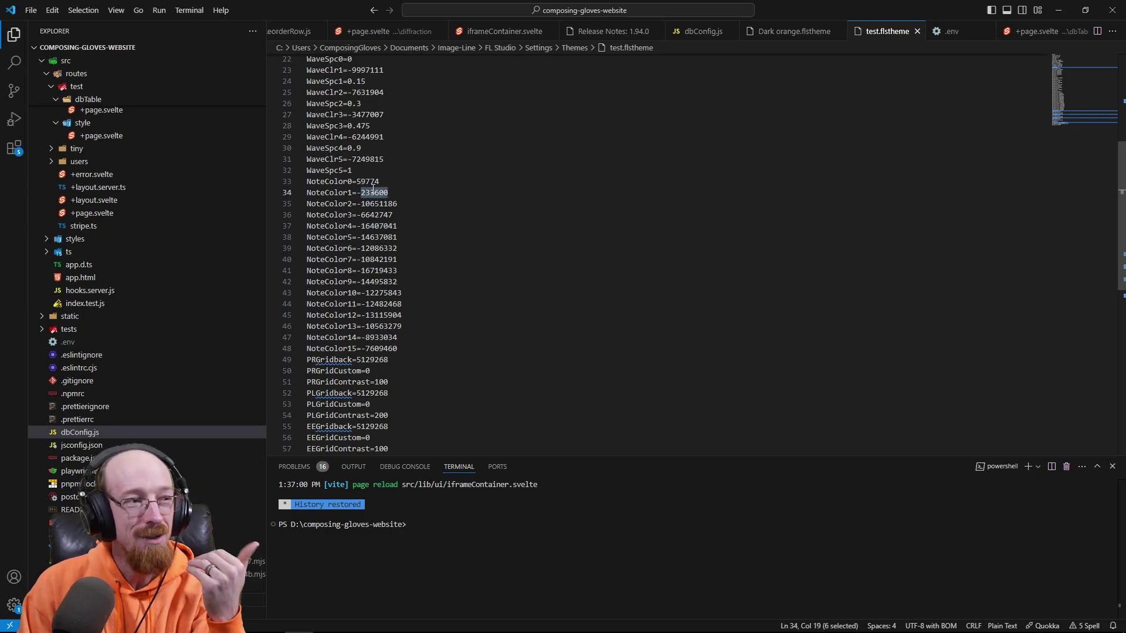
Select the NoteColor0 value in test.flstheme, and copy the purple tetradic color #b000e9 from the color picker page in the browser.
double_click(373, 182)
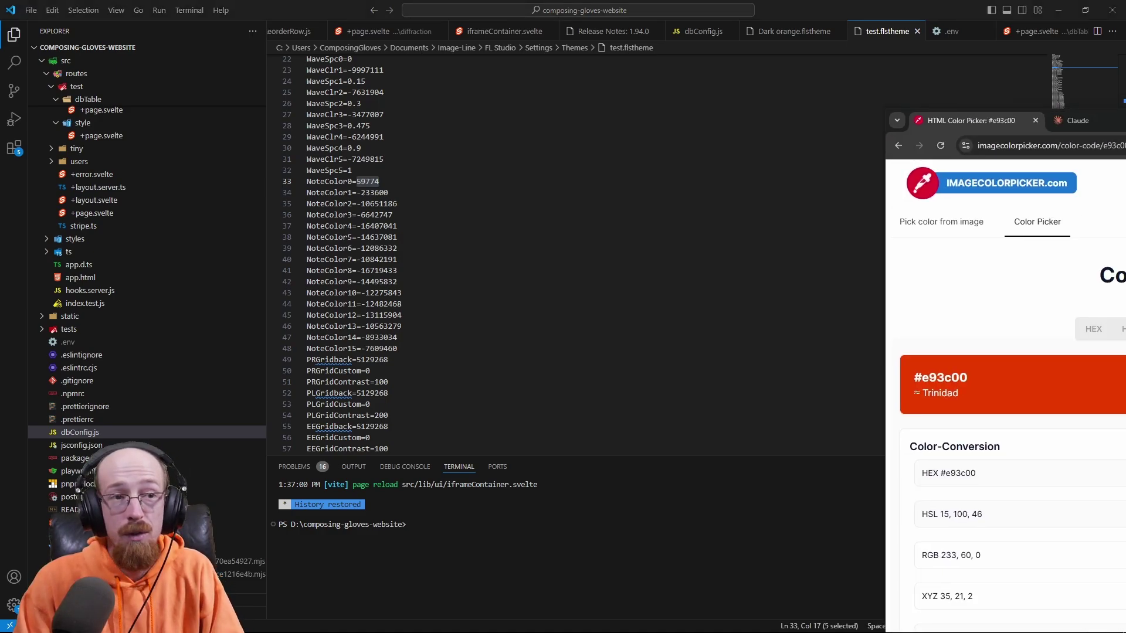
left_click_drag(1125, 39, 591, 41)
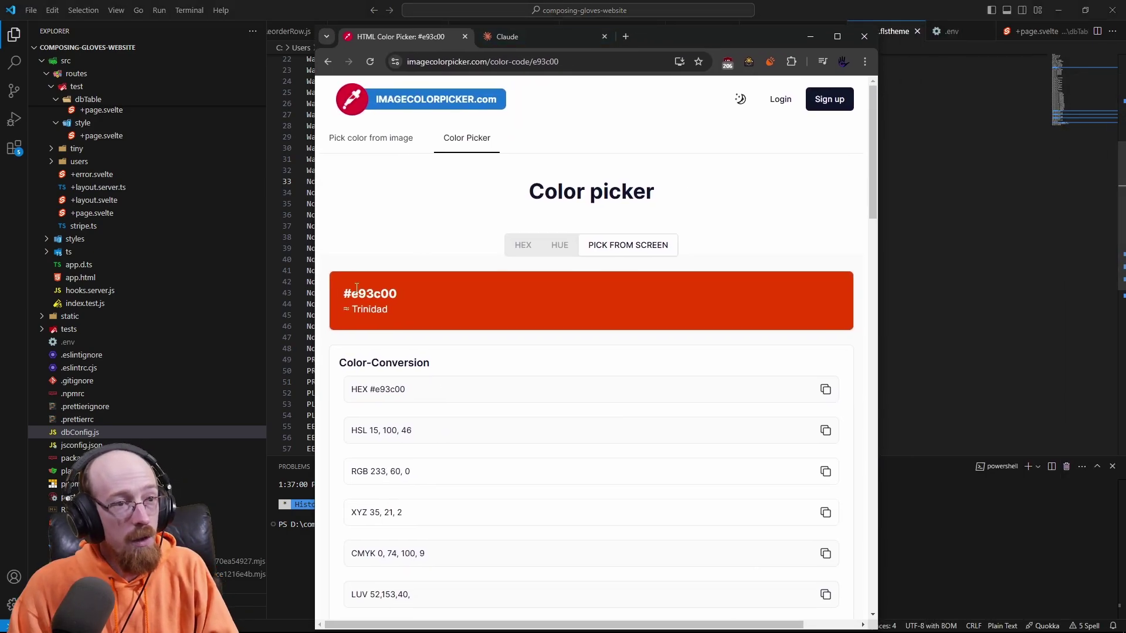
scroll(455, 290, "down", 15)
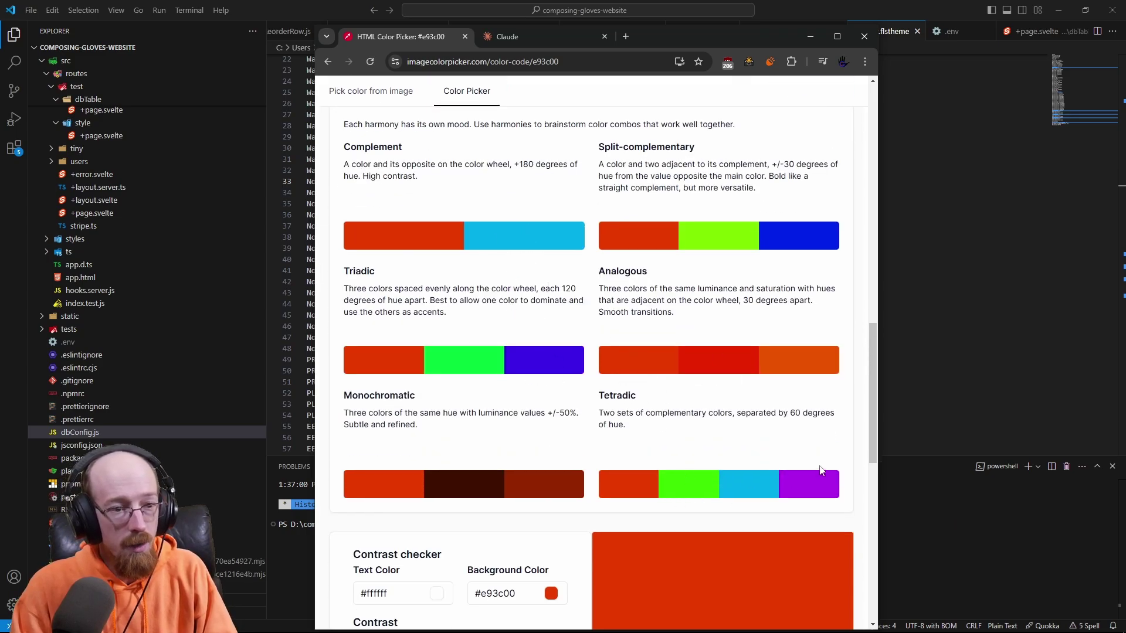
scroll(697, 409, "down", 1)
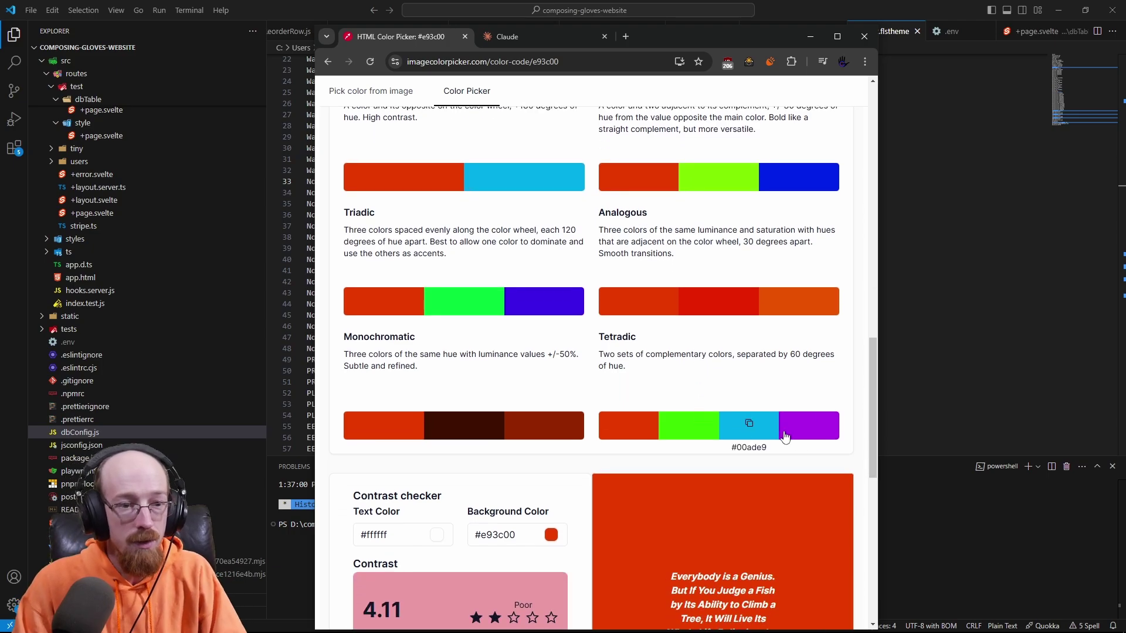
mouse_move(810, 428)
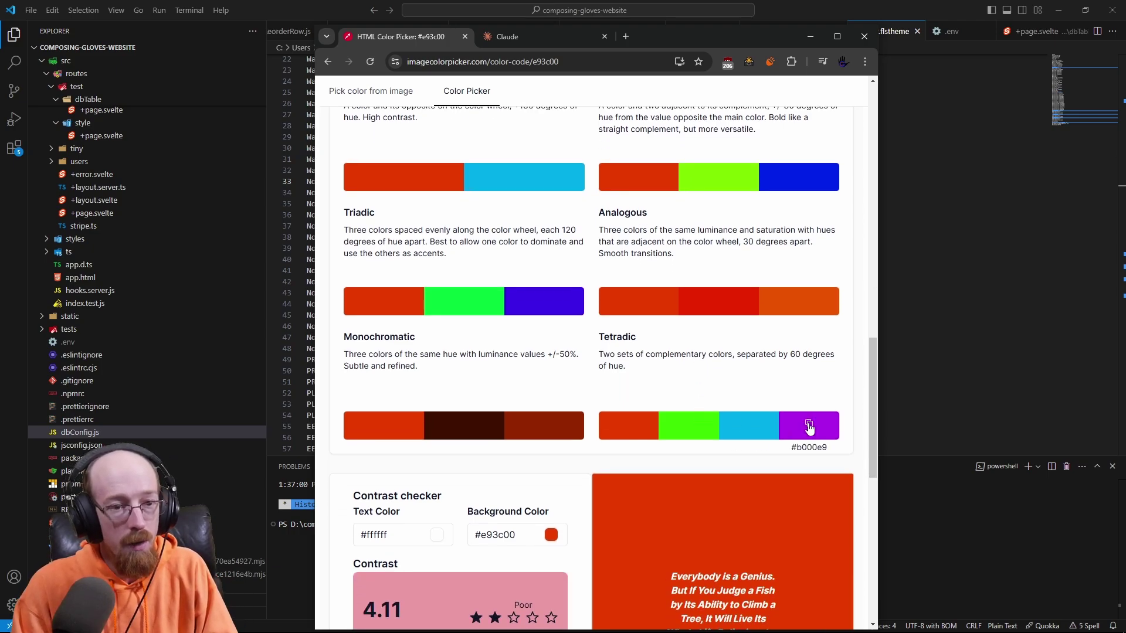
left_click(809, 428)
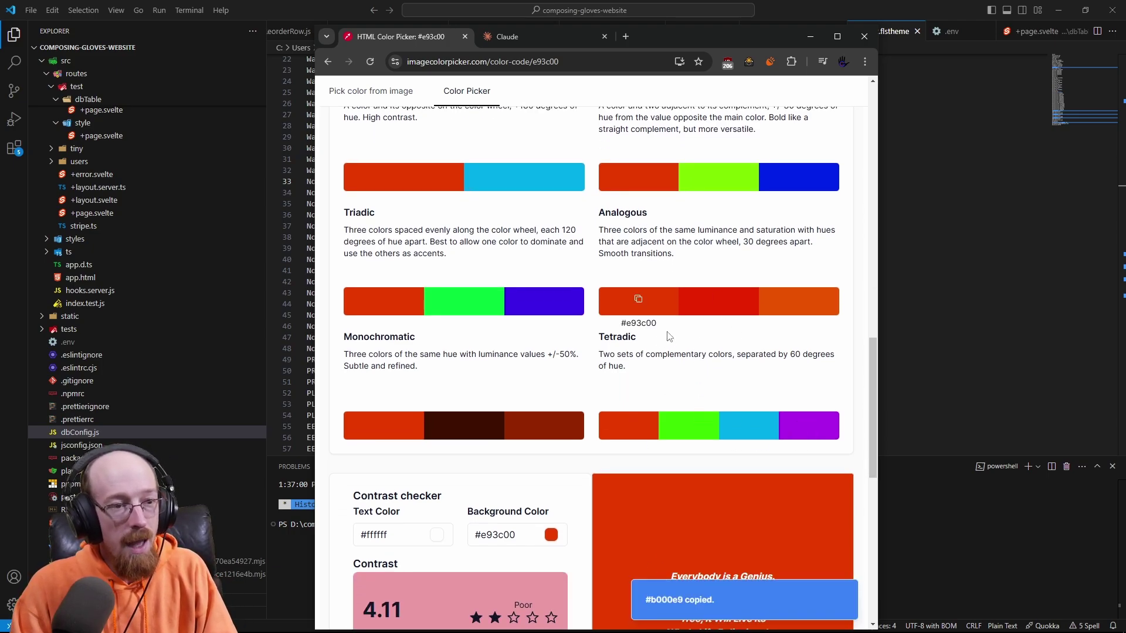
Examine the HSL, RGB and HEX entries in the color picker's Color-Conversion section.
scroll(667, 333, "up", 15)
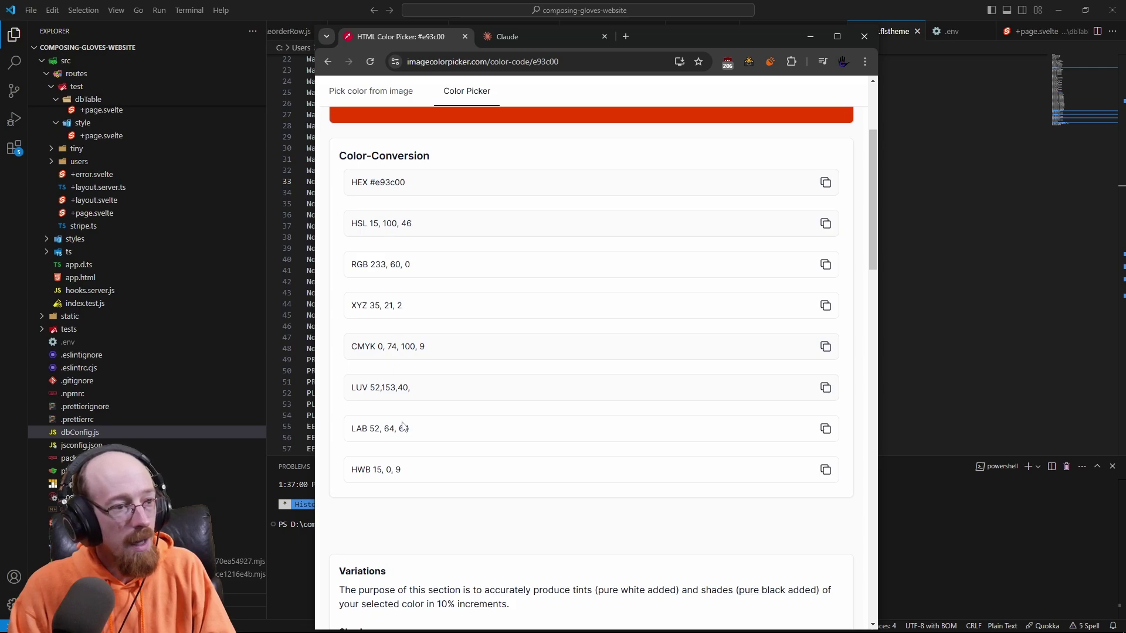
double_click(368, 223)
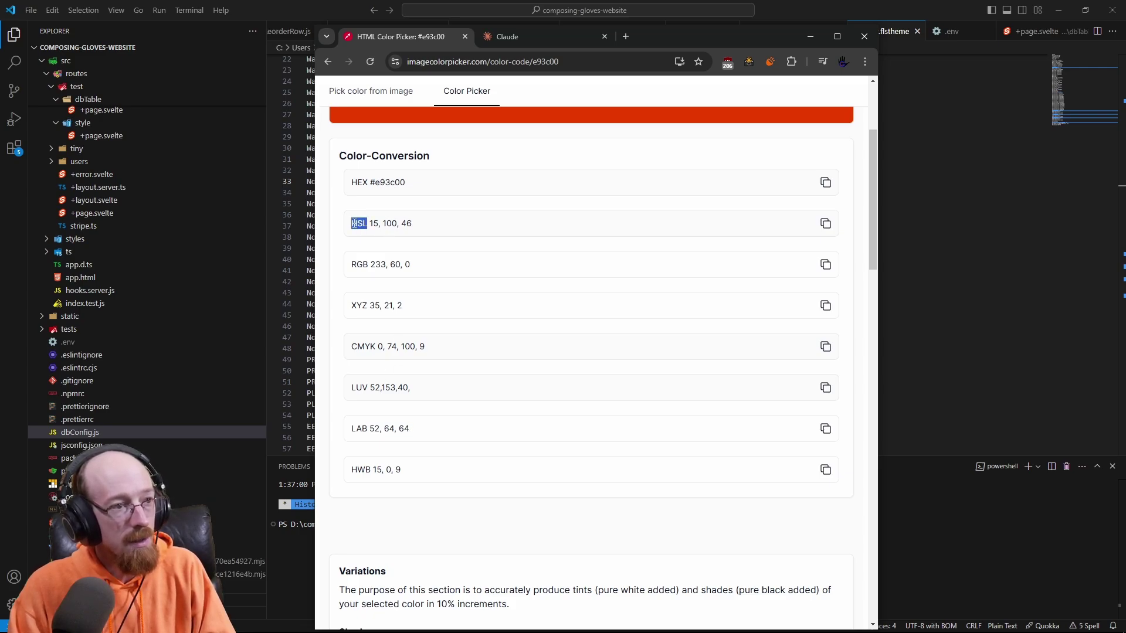
double_click(363, 264)
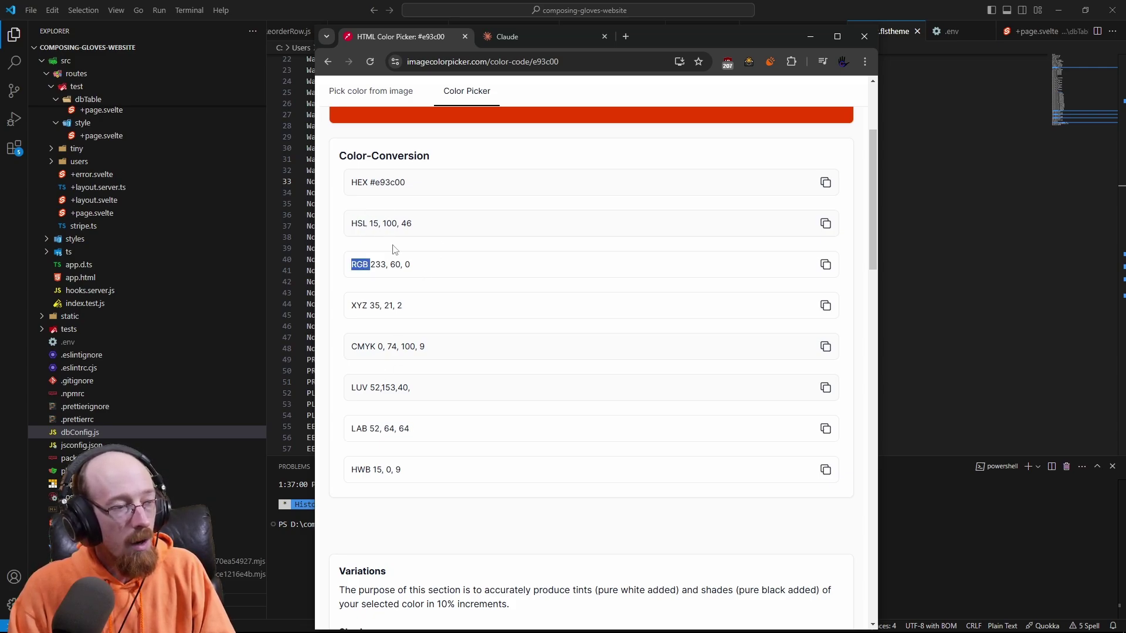
double_click(359, 182)
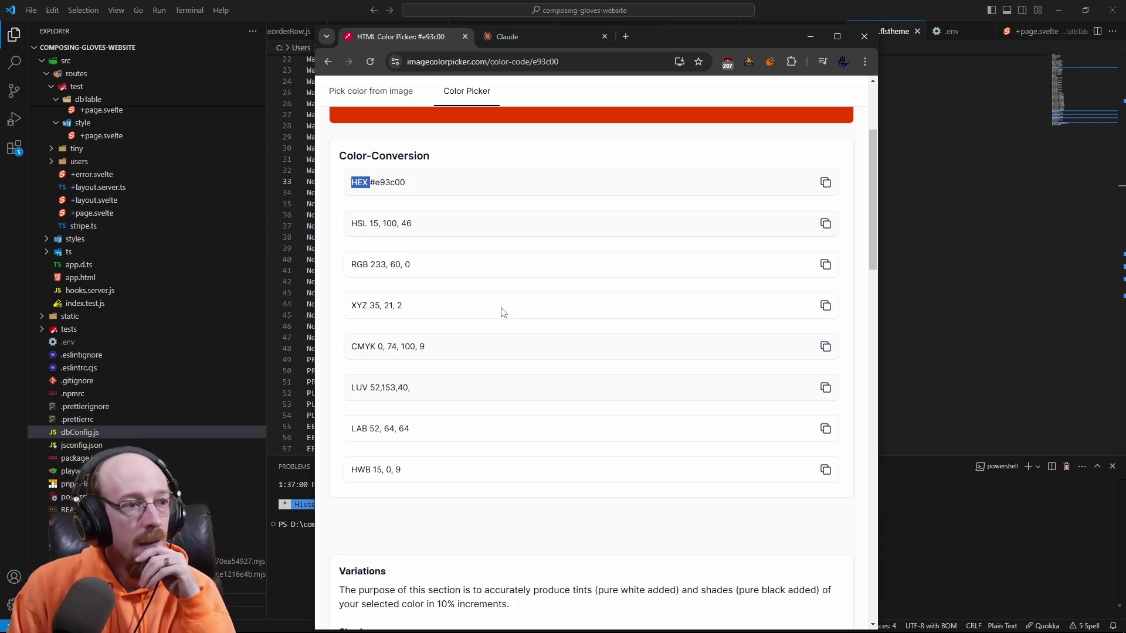
scroll(502, 314, "up", 4)
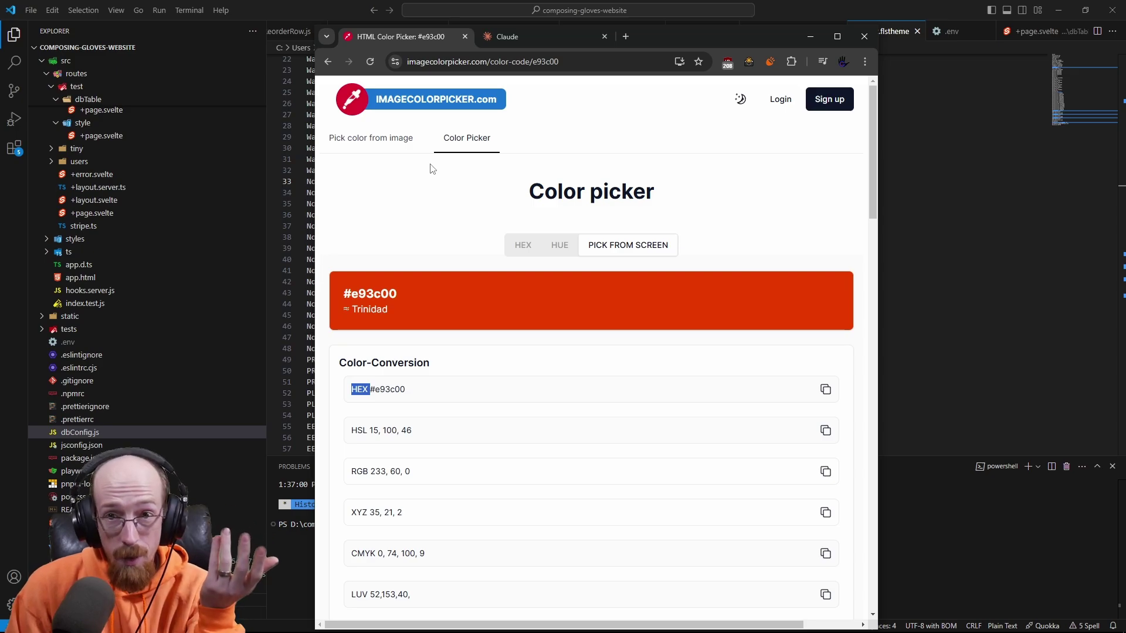
Convert the copied color #b000e9 with the Hex to 32-bit Integer Converter in the maximized Claude page.
left_click(533, 43)
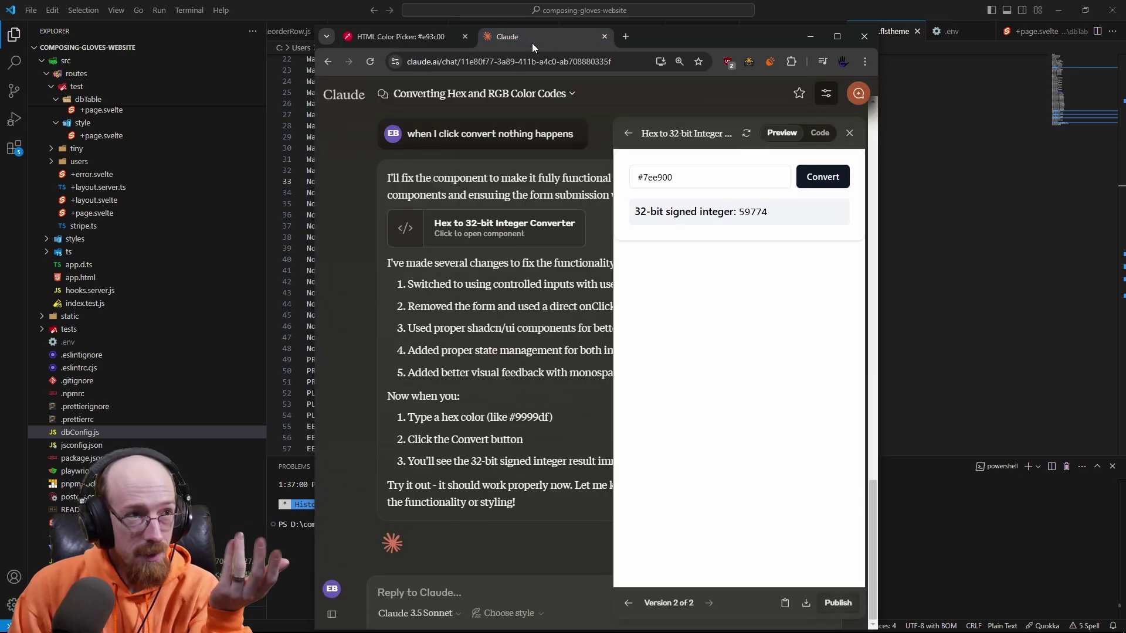
double_click(689, 40)
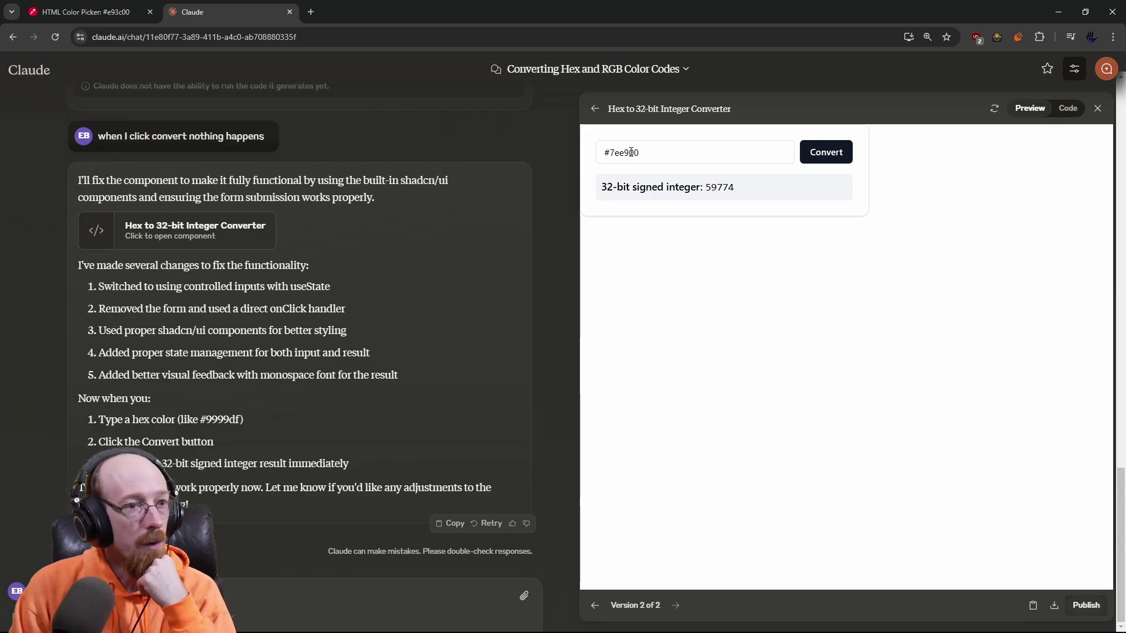
double_click(631, 153)
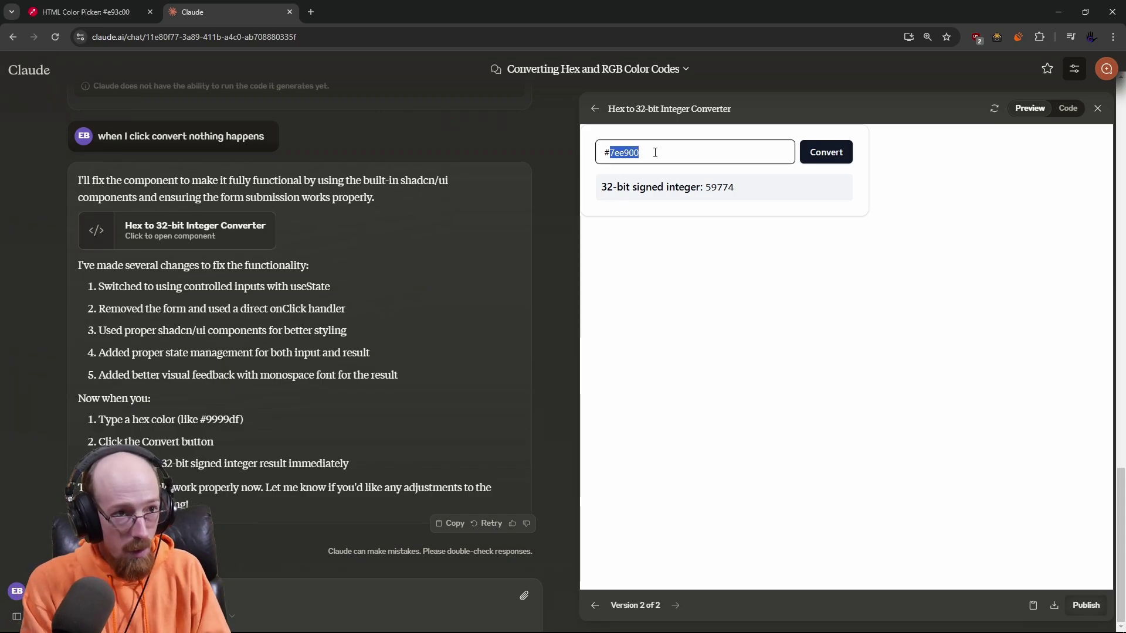
key("BackSpace")
key("ctrl+v")
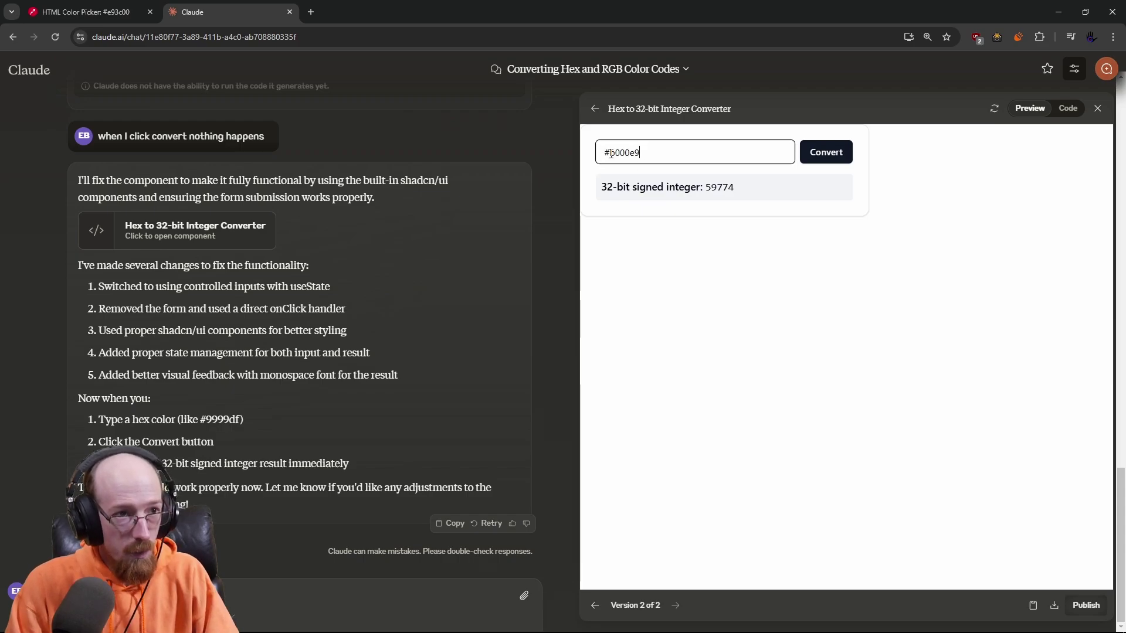
left_click(827, 154)
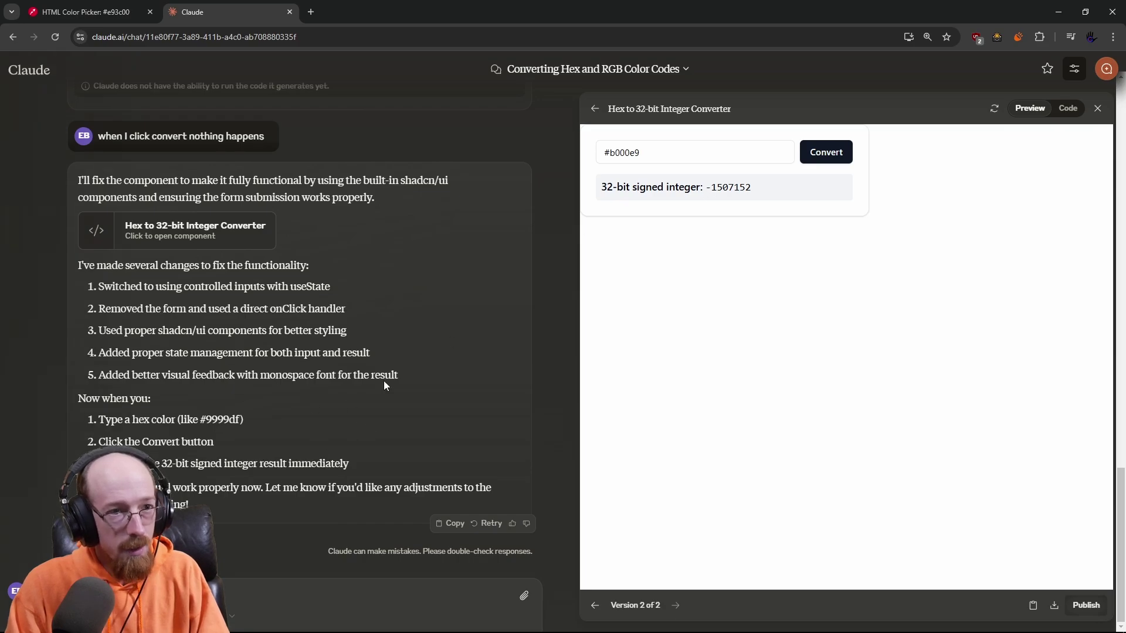
Review the hex-to-integer conversion function in the converter's source code and return to its preview.
left_click(1063, 111)
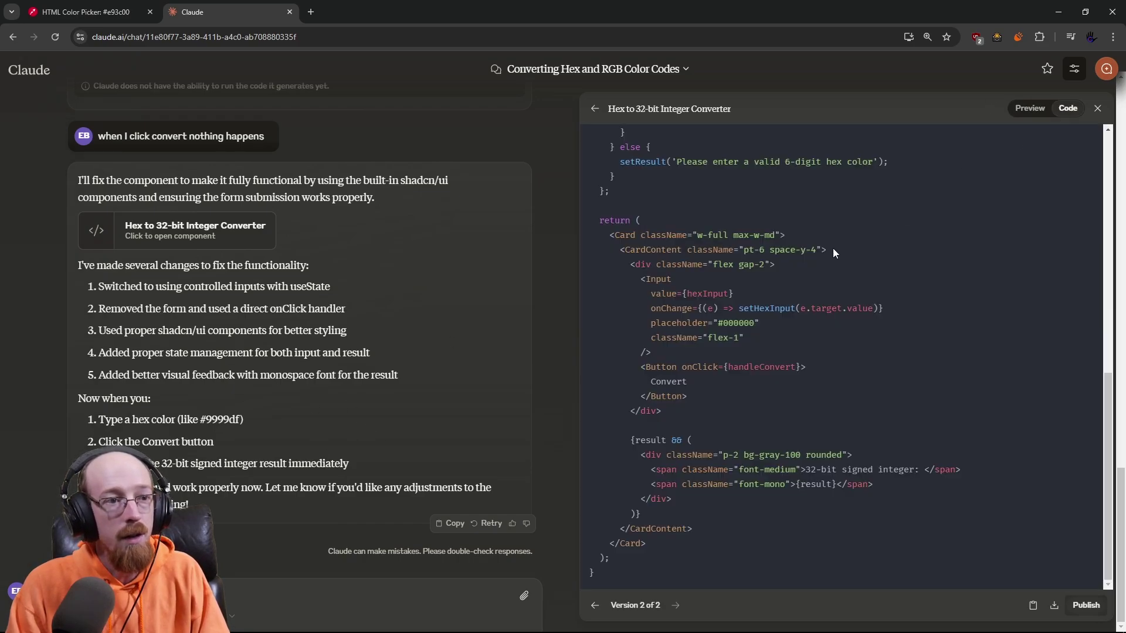
scroll(836, 253, "up", 10)
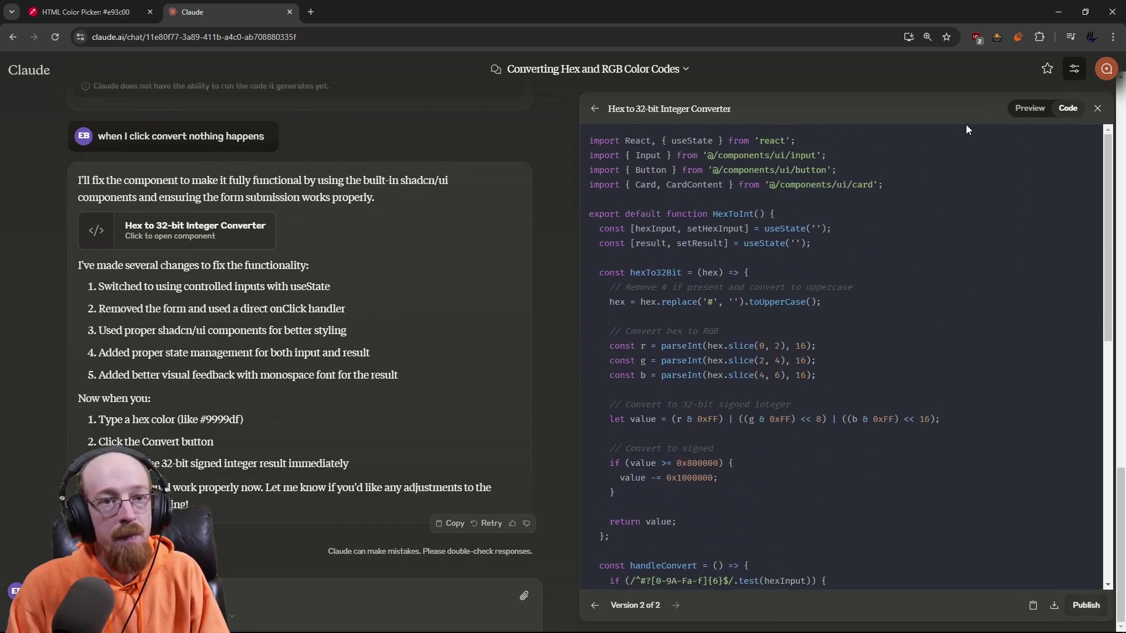
left_click(1027, 111)
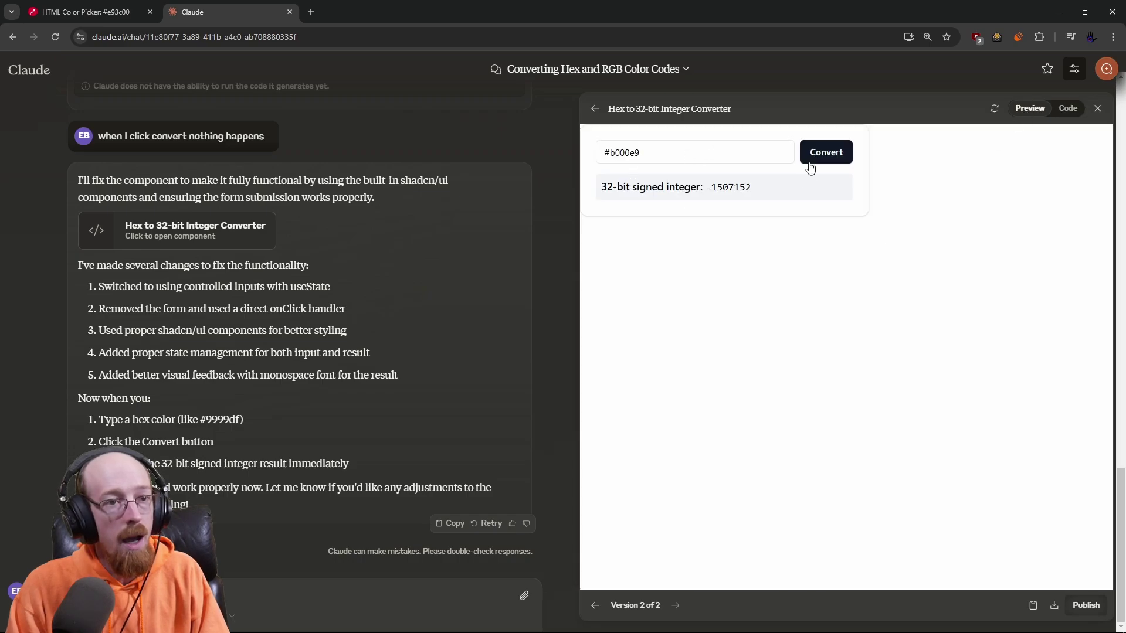
Copy the converted signed integer, set NoteColor0 to -1507152 in test.flstheme in Visual Studio Code, and save the file.
double_click(735, 186)
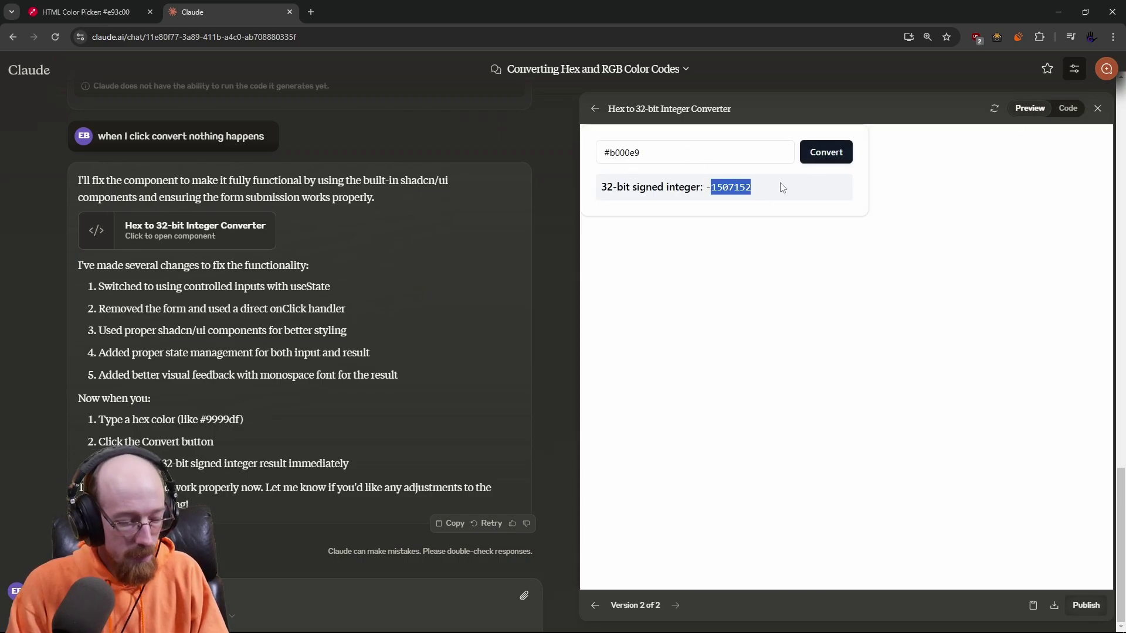
left_click(709, 187)
left_click_drag(704, 187, 760, 187)
key("ctrl+c")
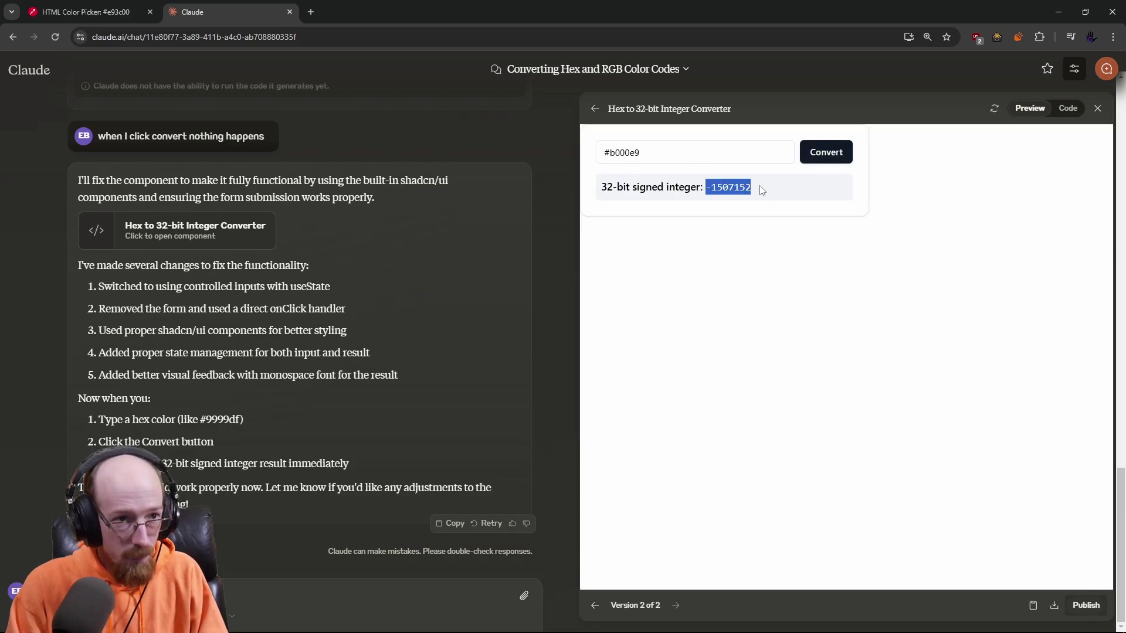
key("alt+Tab")
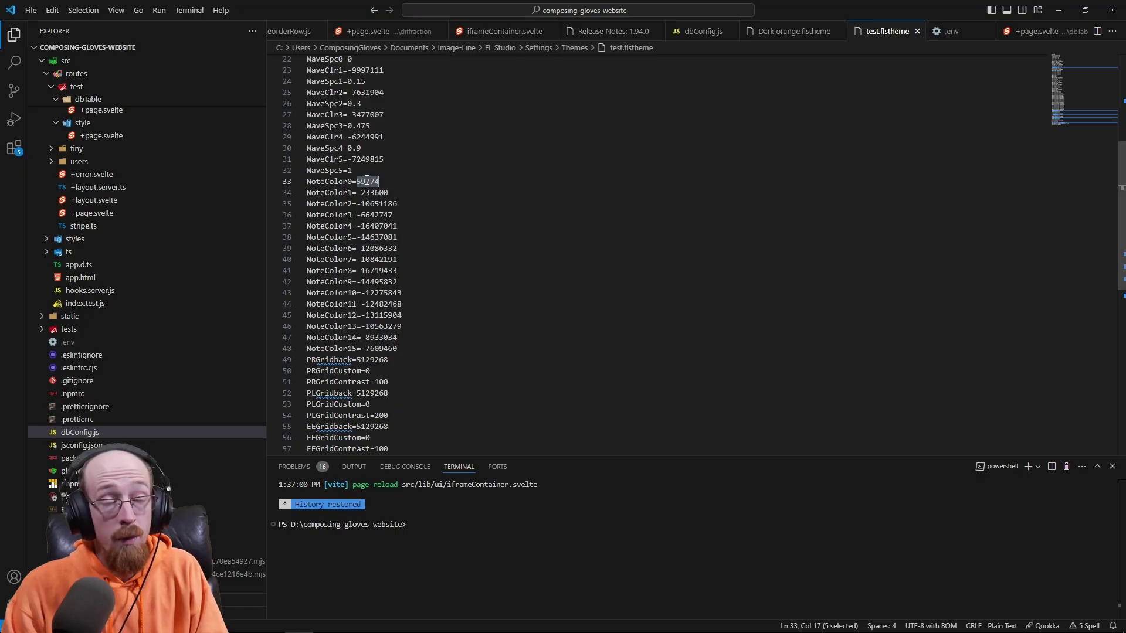
key("ctrl+v")
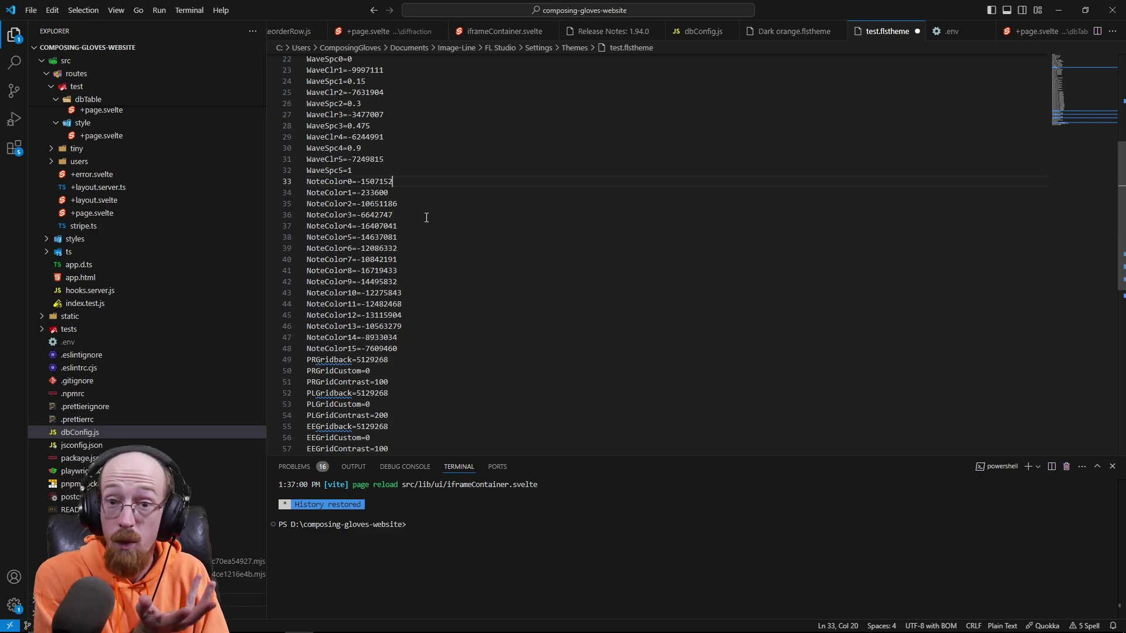
key("ctrl+s")
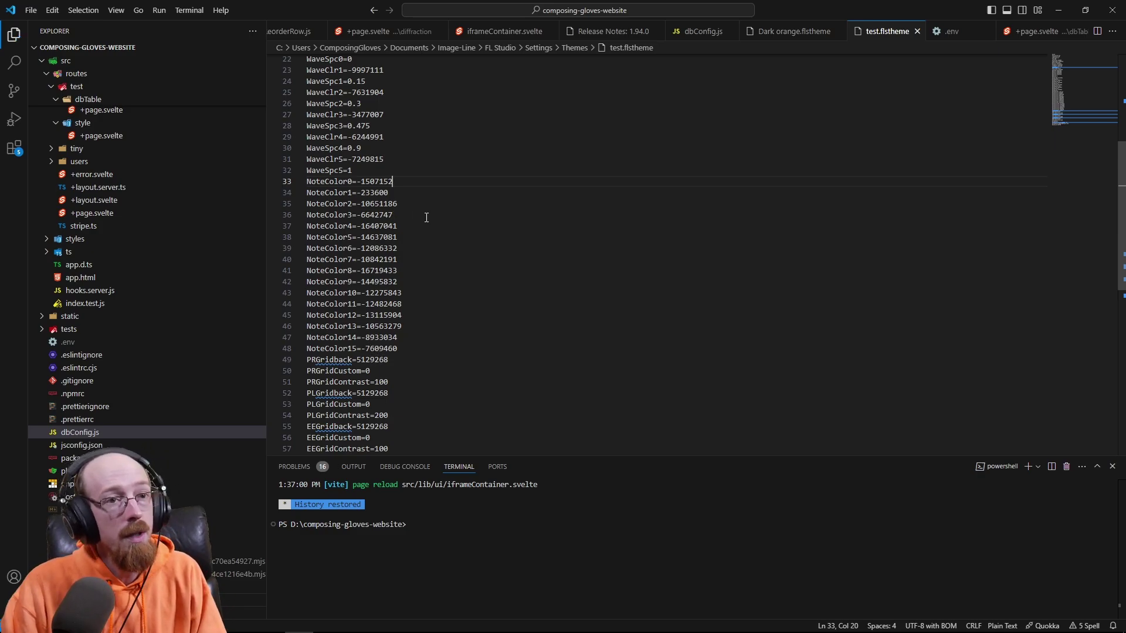
Switch to FL Studio and reload the edited test theme by applying Dark orange and reapplying test.
key("super")
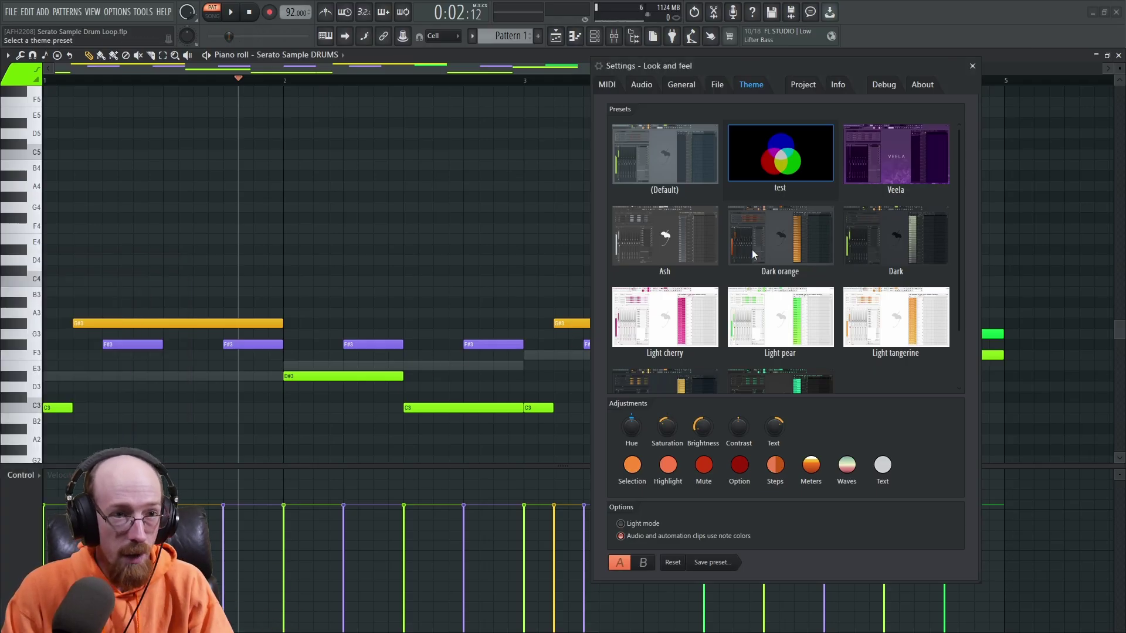
left_click(769, 245)
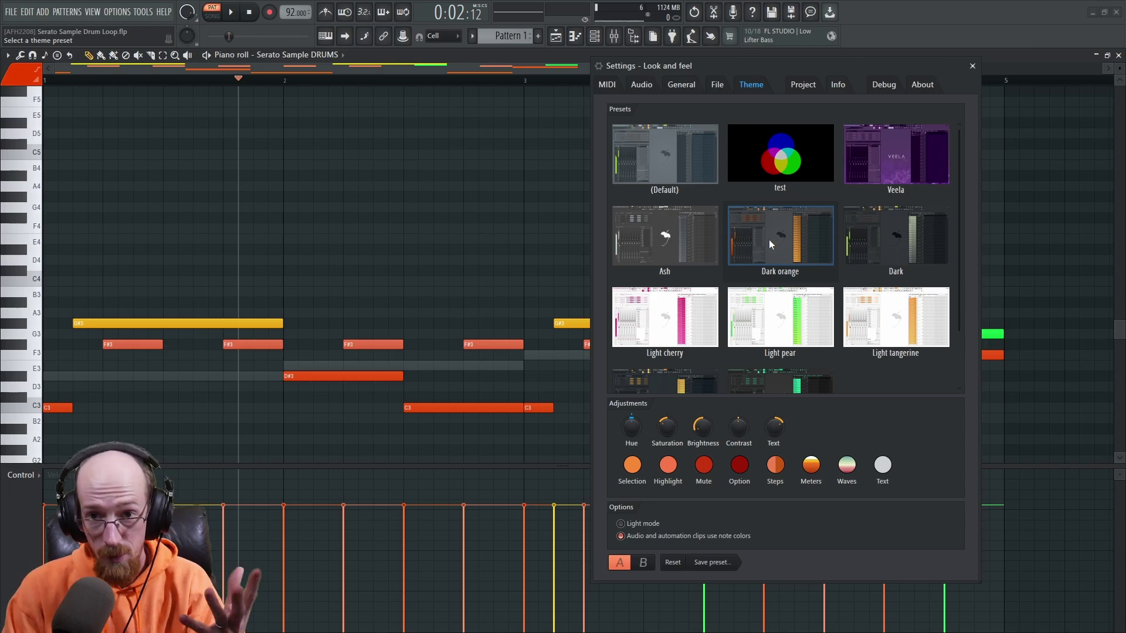
mouse_move(791, 174)
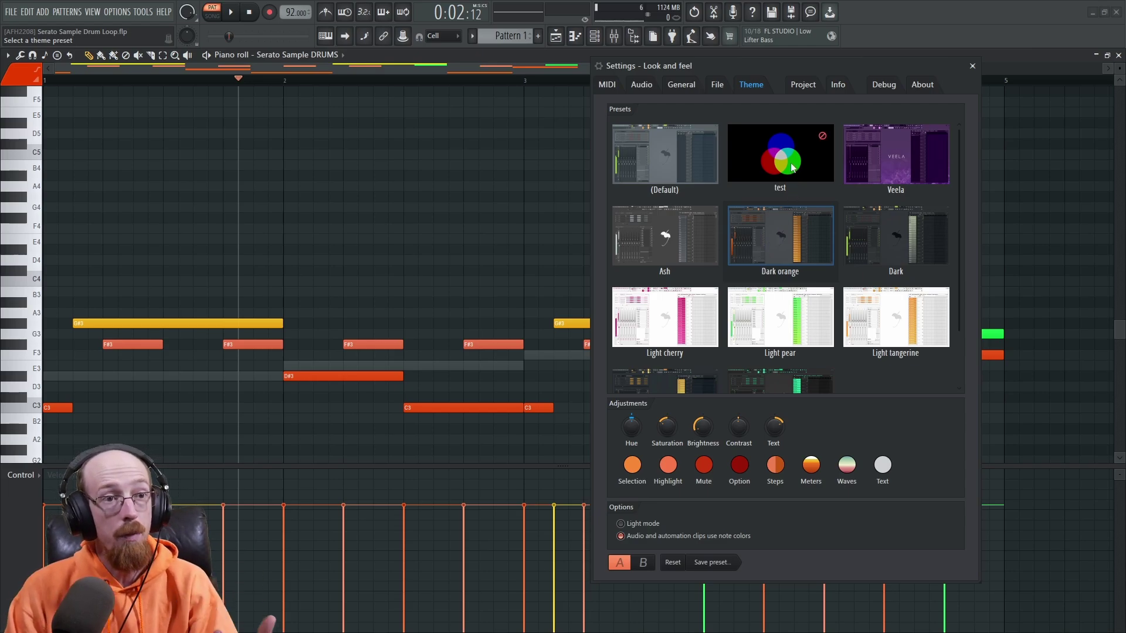
left_click(792, 168)
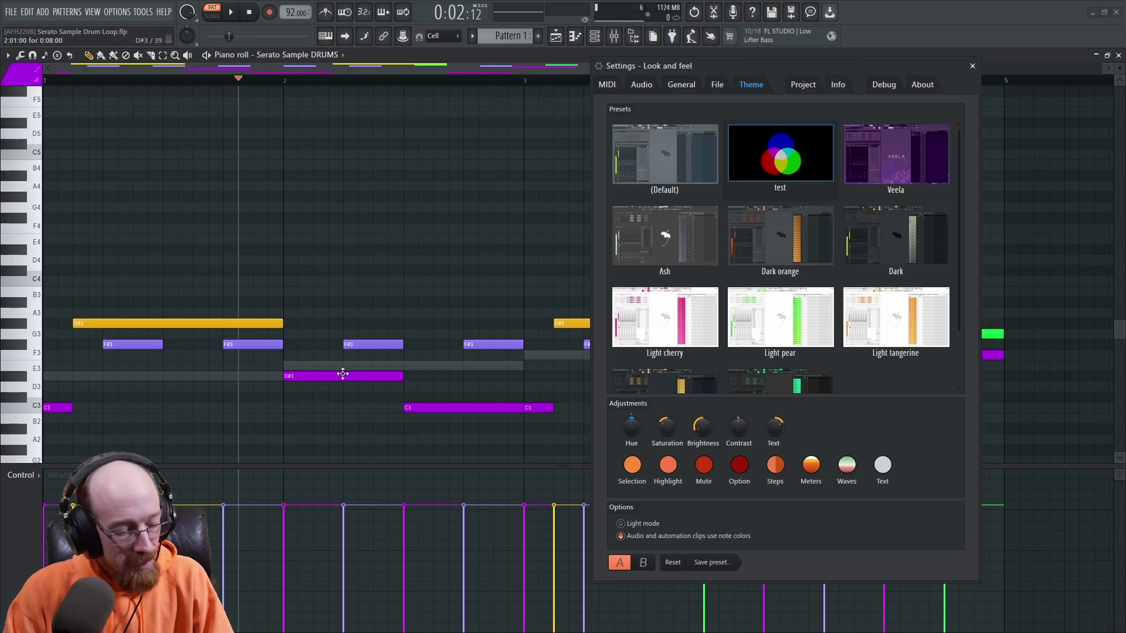
Return to the color picker page in Chrome and copy the tetradic color #00ade9, followed by the triadic color #3c00e9 instead.
key("super")
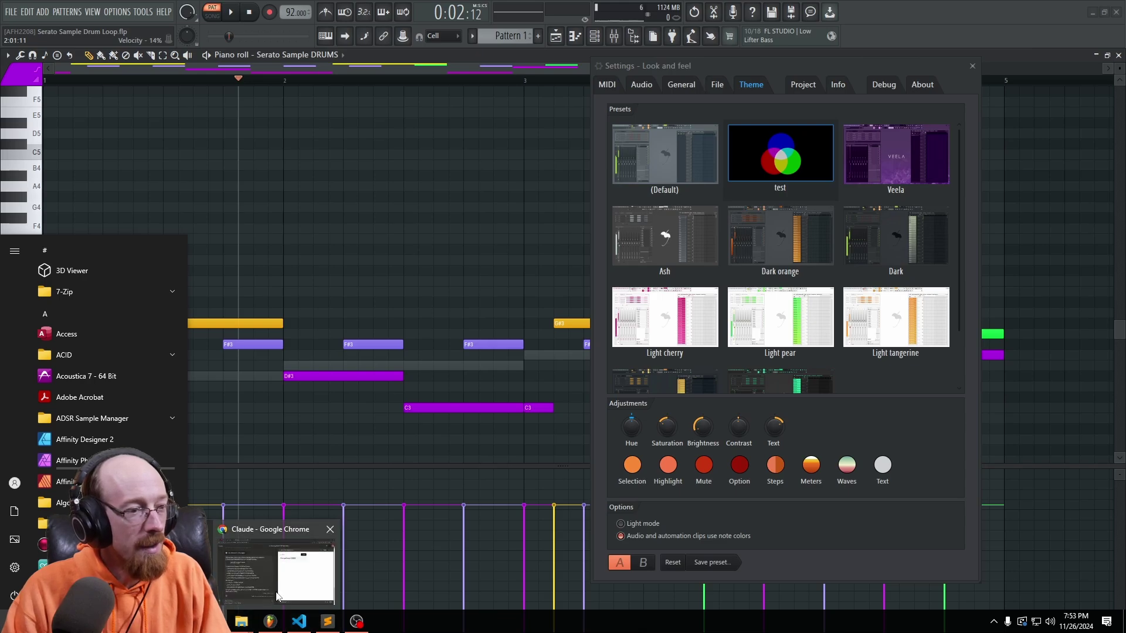
left_click(293, 563)
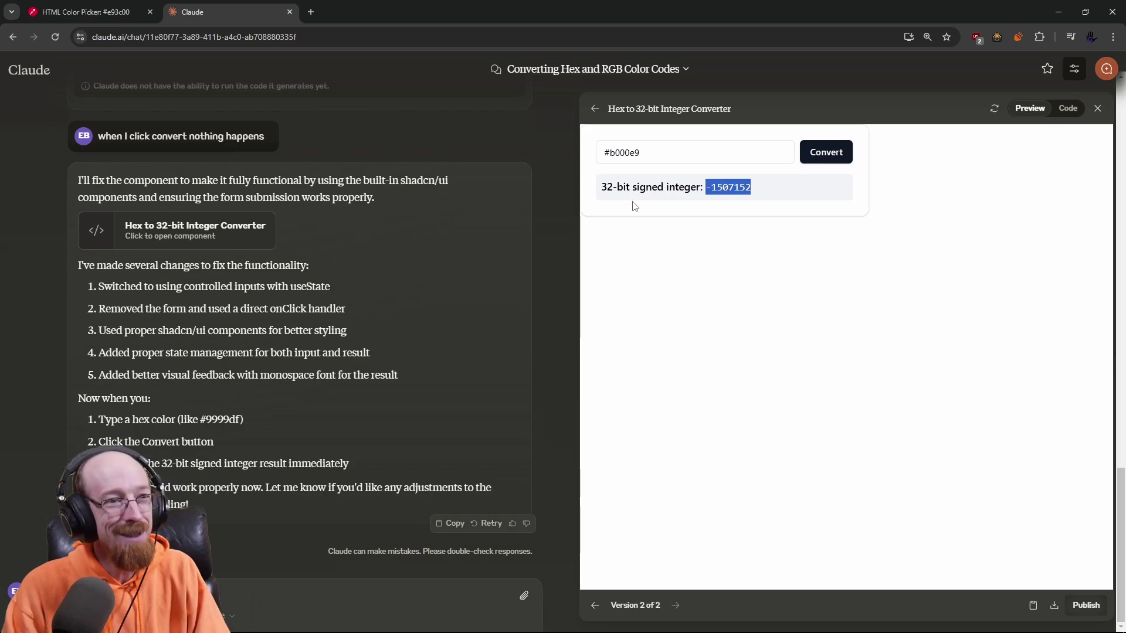
left_click(103, 12)
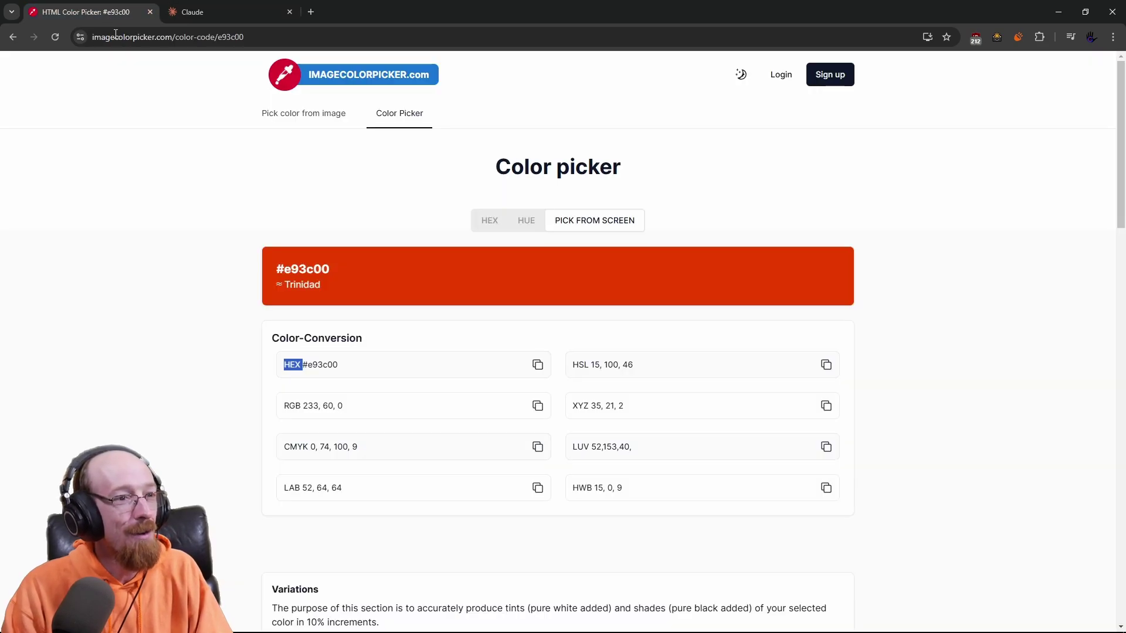
scroll(246, 346, "down", 13)
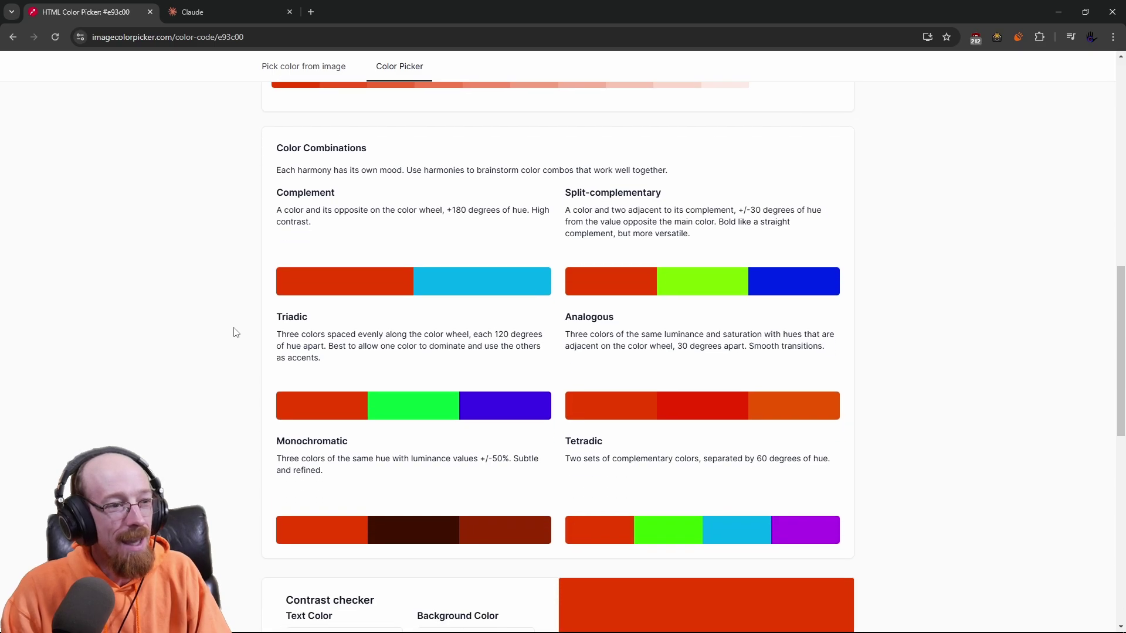
scroll(233, 333, "down", 2)
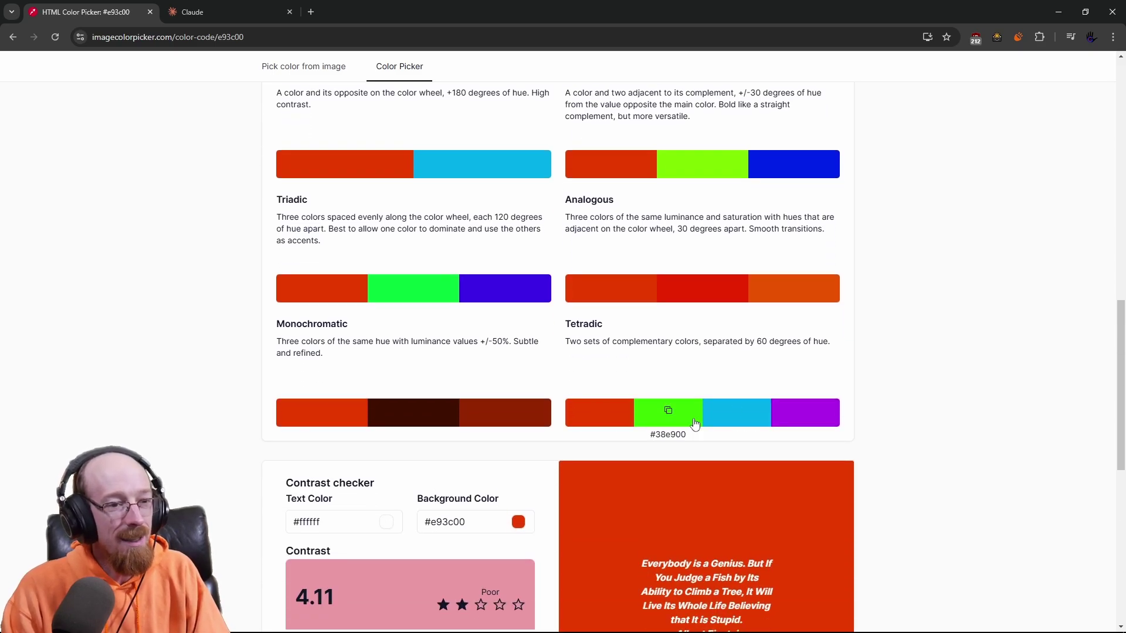
left_click(737, 411)
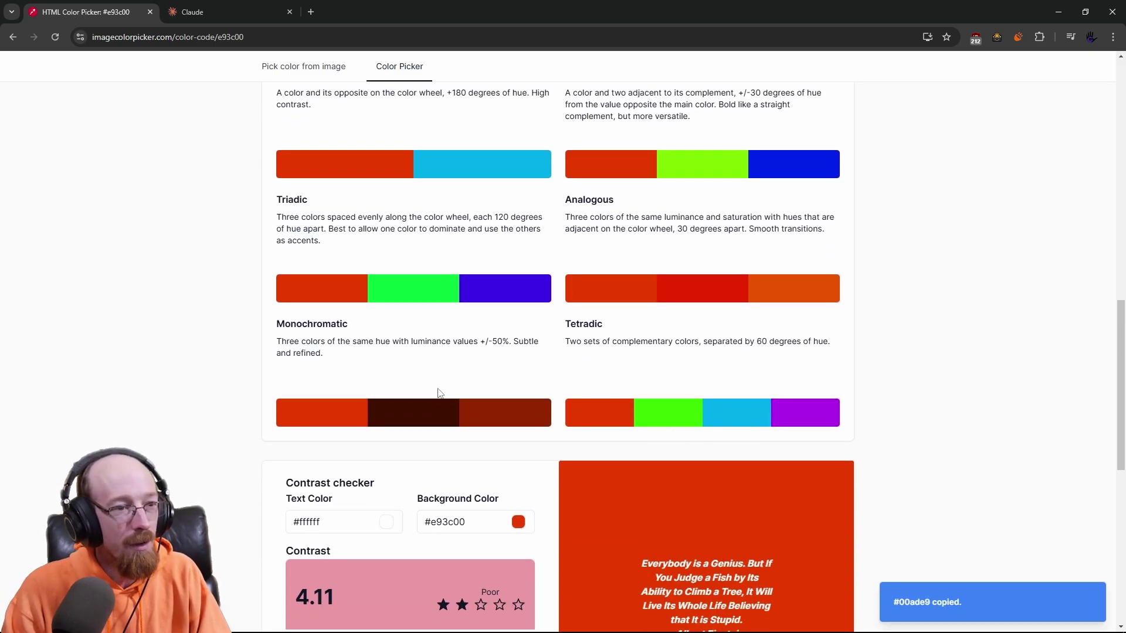
left_click(506, 292)
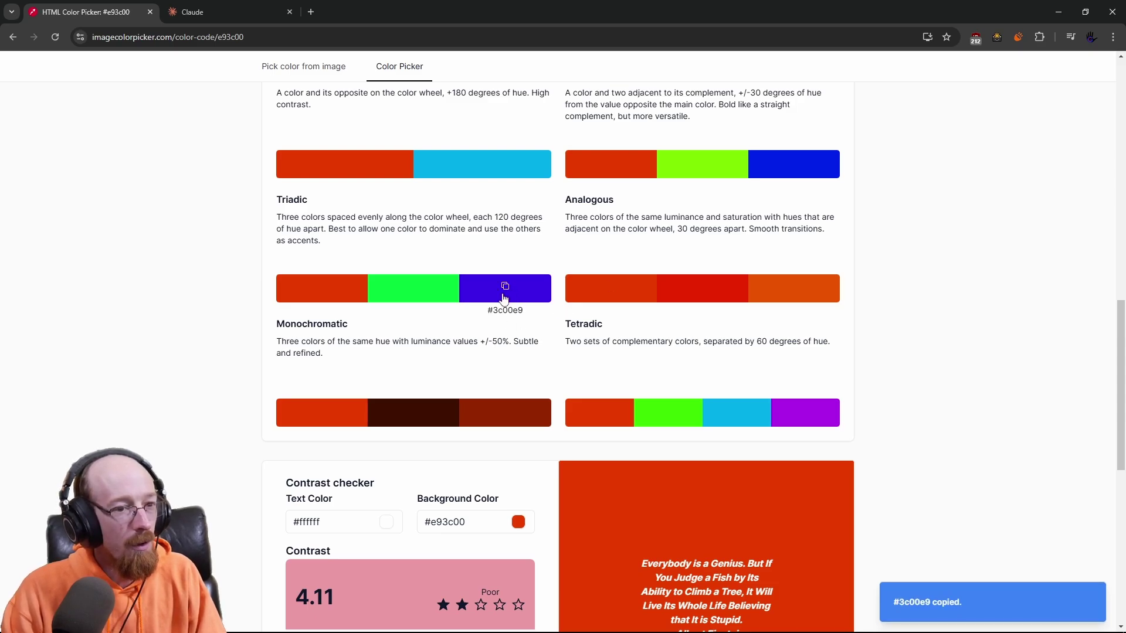
Switch to the Hex to 32-bit Integer Converter in Claude and convert the hex color #3c00e9 to a signed integer.
left_click(206, 15)
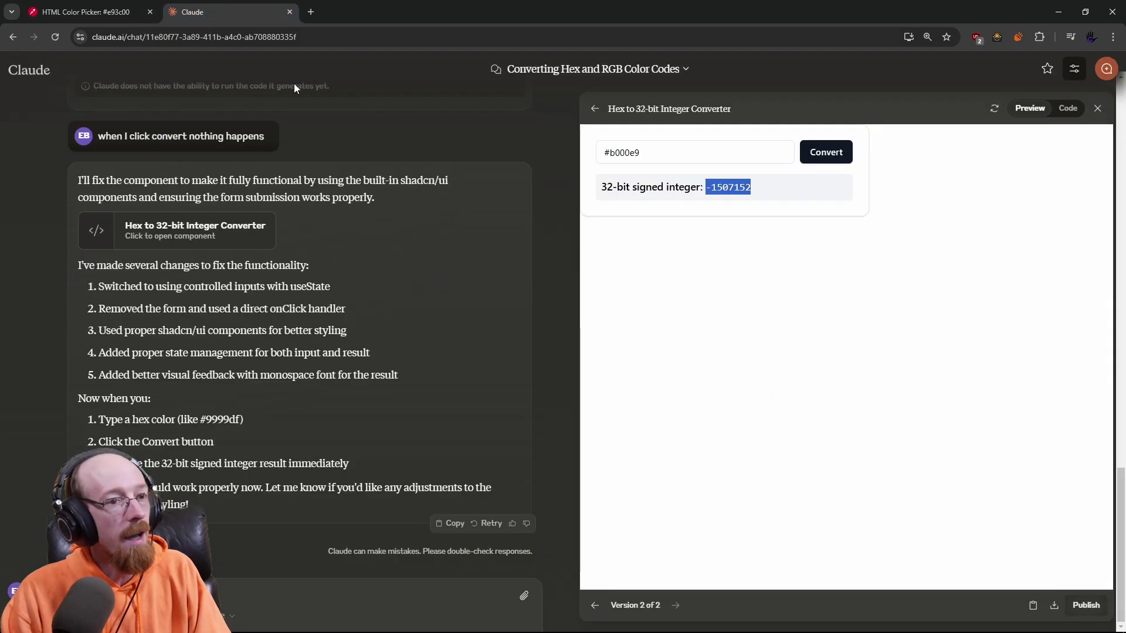
left_click(649, 151)
double_click(666, 151)
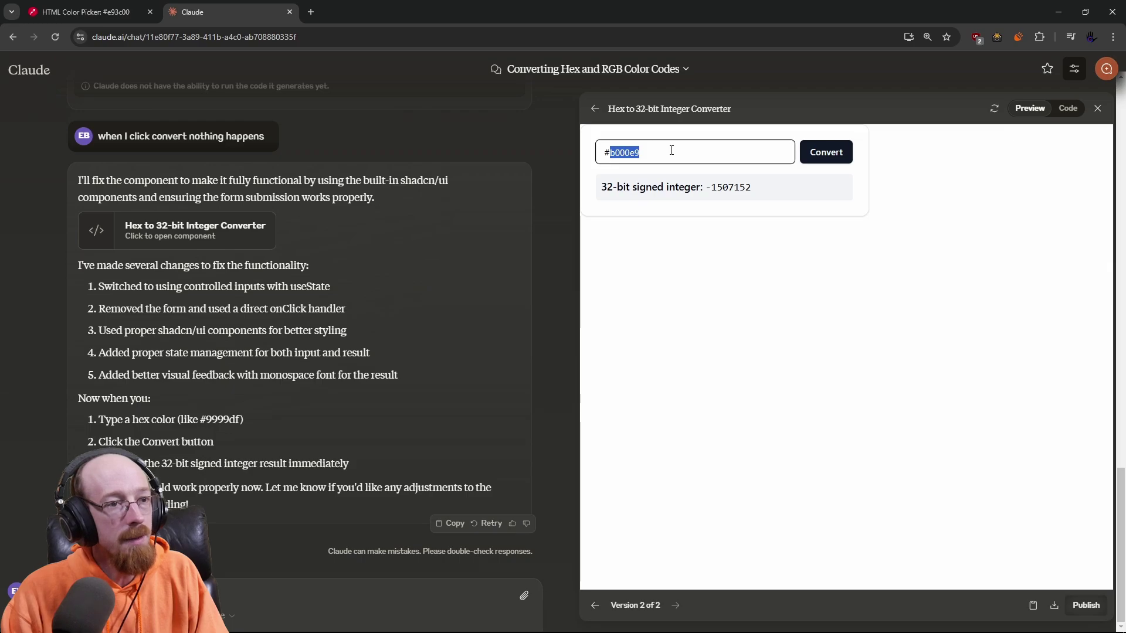
left_click_drag(668, 151, 642, 150)
type("3c00e9")
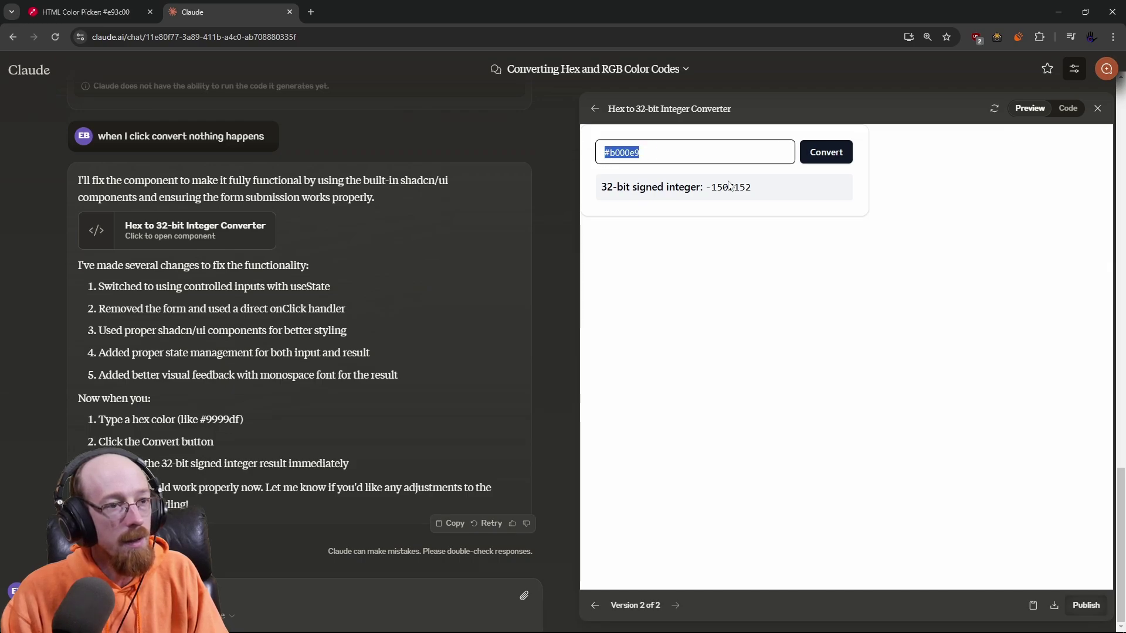
left_click(826, 152)
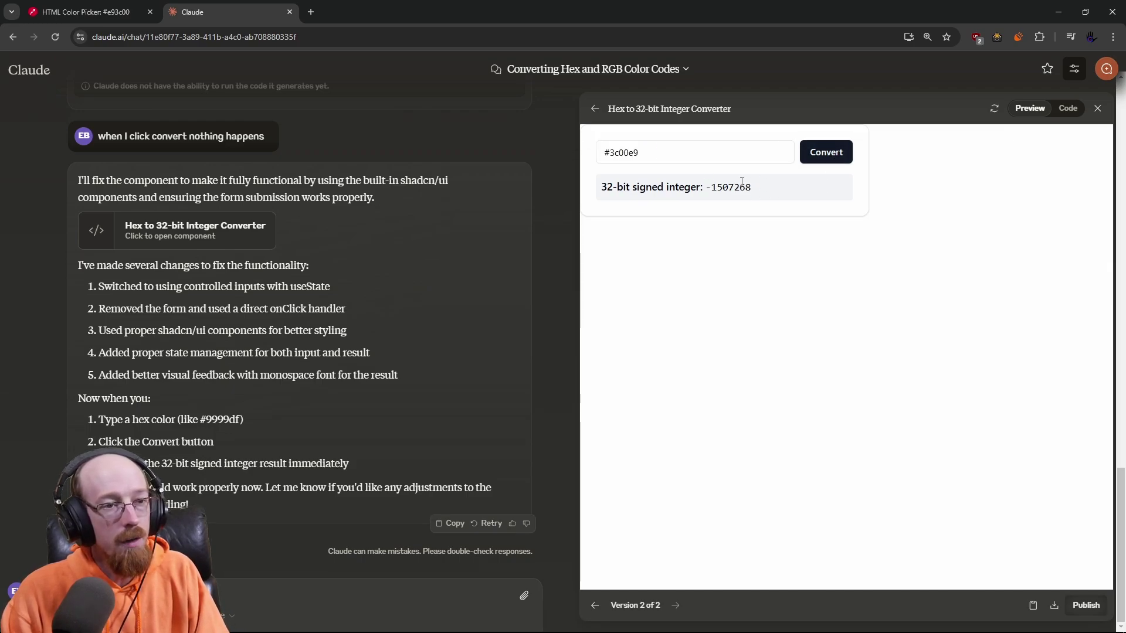
Copy the converted signed integer, set NoteColor1 to -1507268 in test.flstheme in Visual Studio Code, and save the file.
triple_click(759, 189)
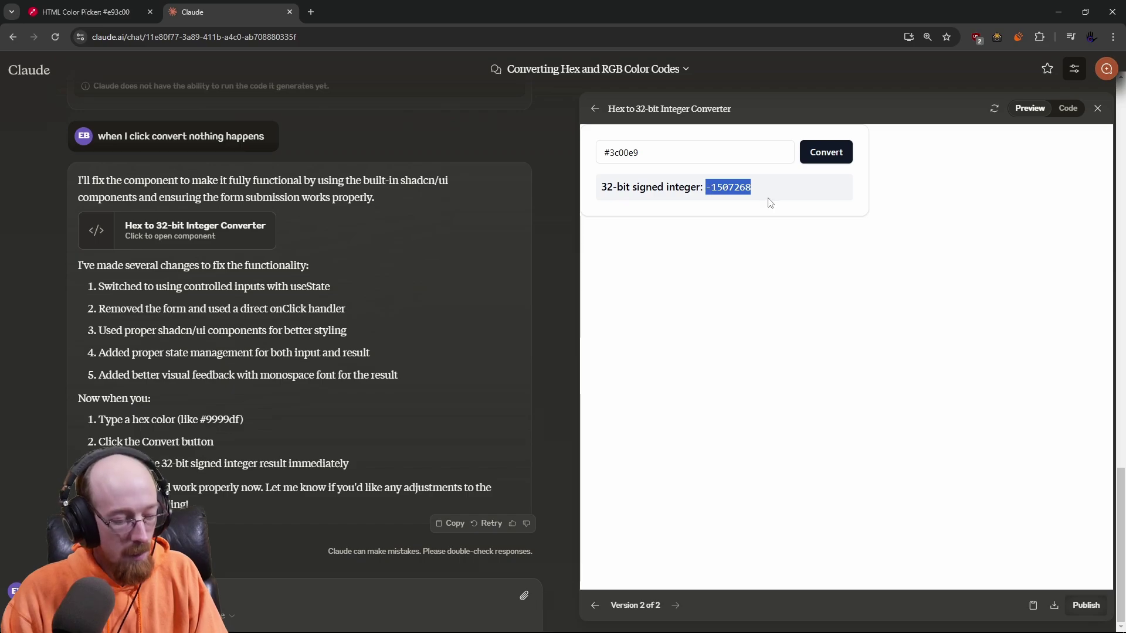
key("super")
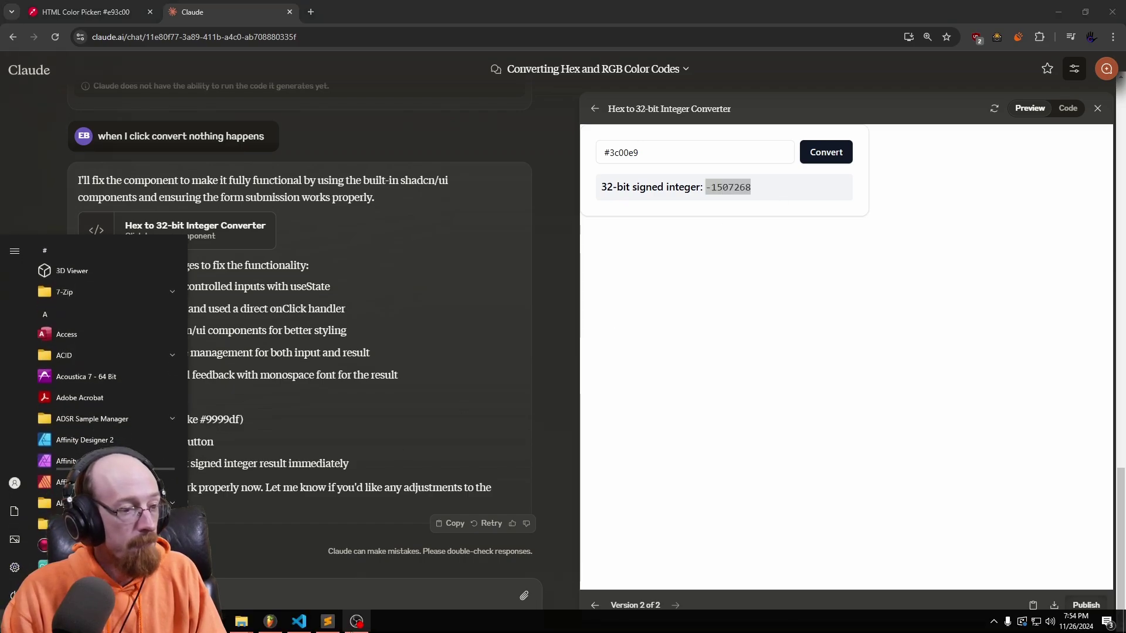
left_click(300, 621)
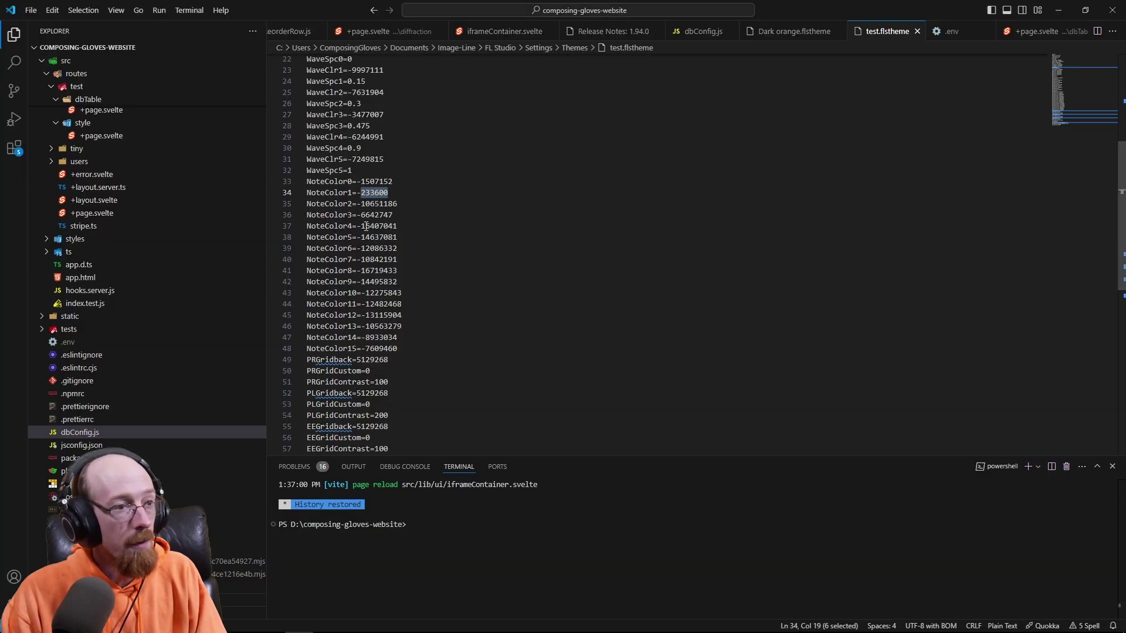
key("BackSpace")
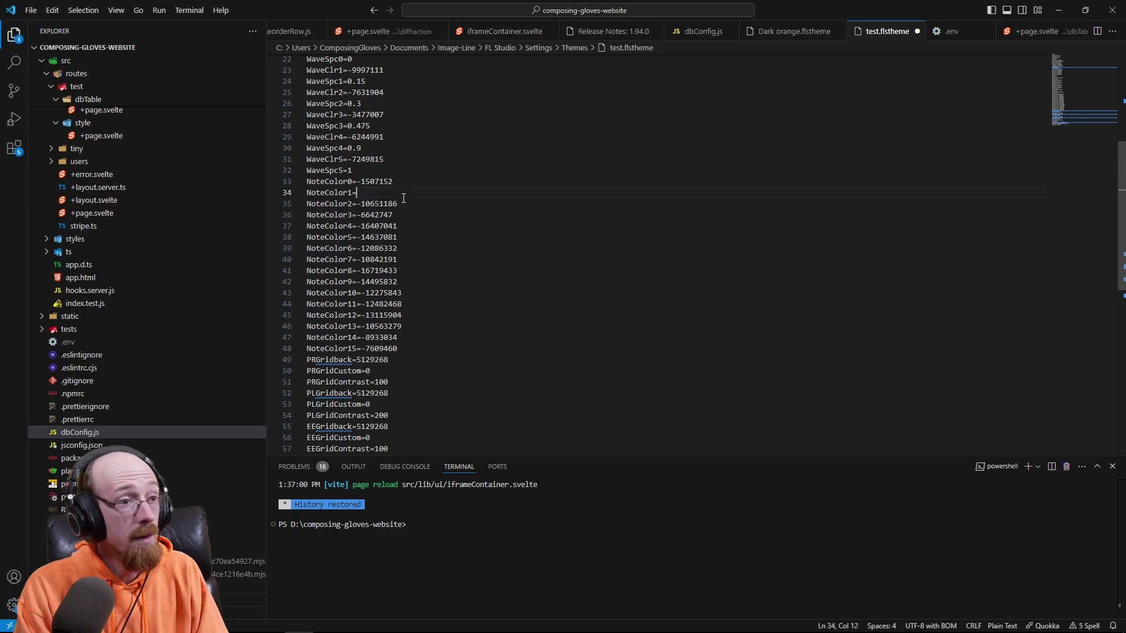
key("ctrl+v")
key("ctrl+s")
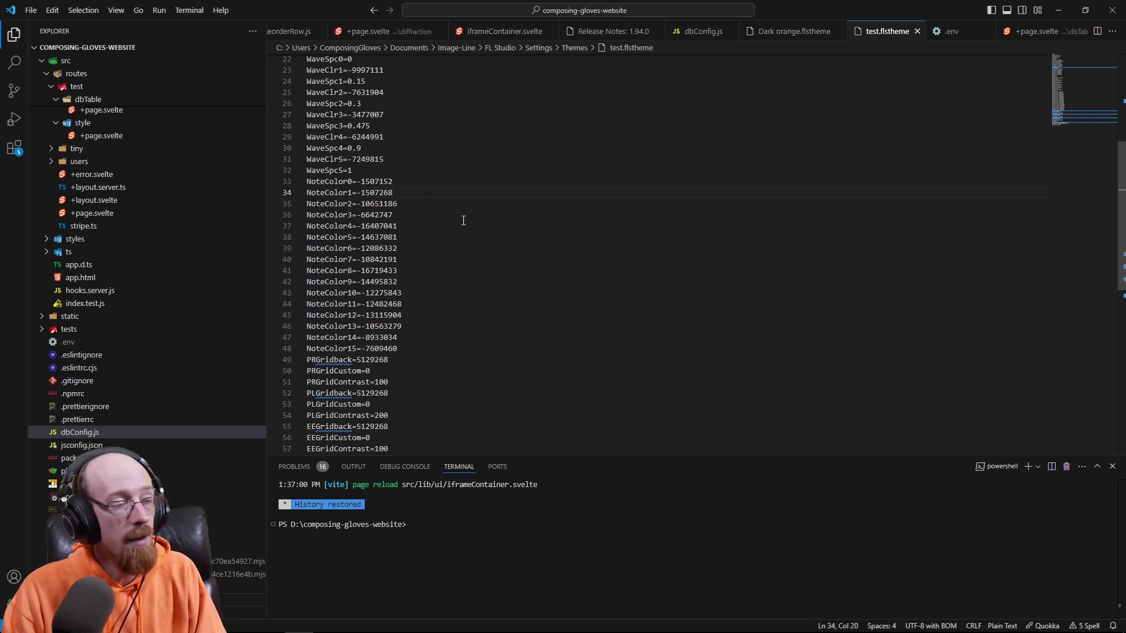
Switch to FL Studio, choose note color group 2 in the piano roll, and clear the note selection.
key("super")
left_click(284, 621)
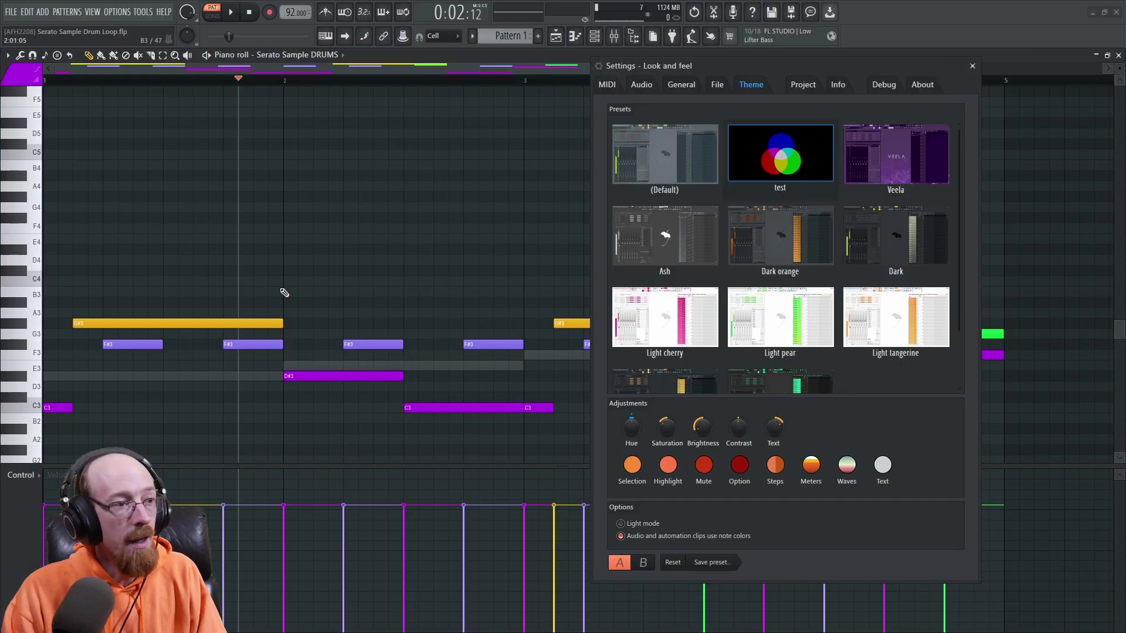
left_click(29, 352)
left_click(21, 74)
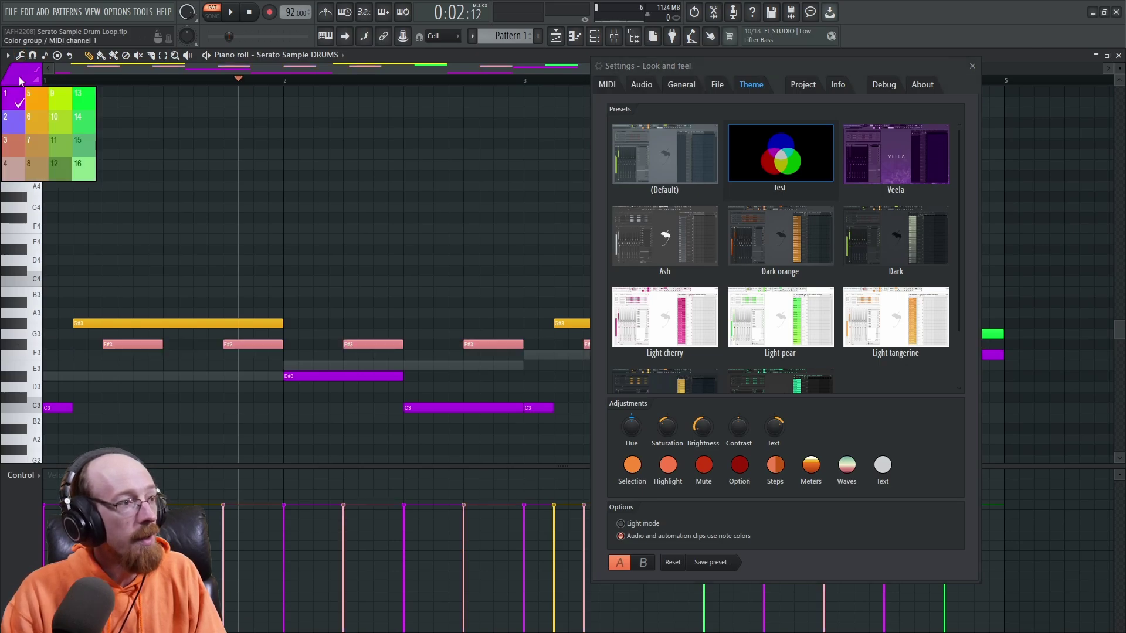
left_click(19, 125)
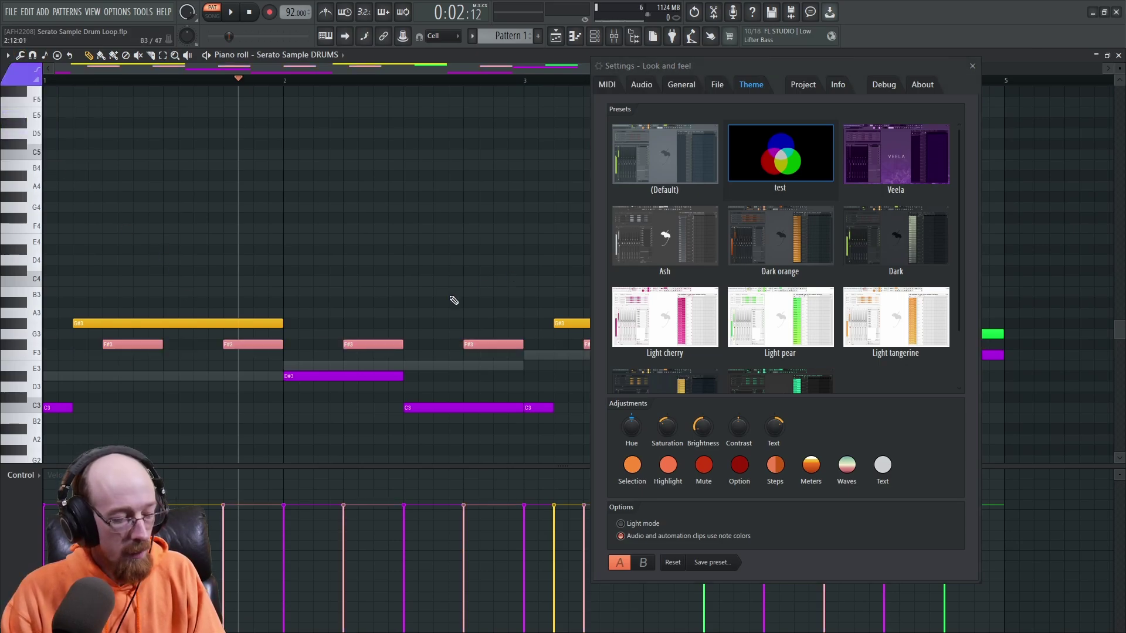
key("ctrl+d")
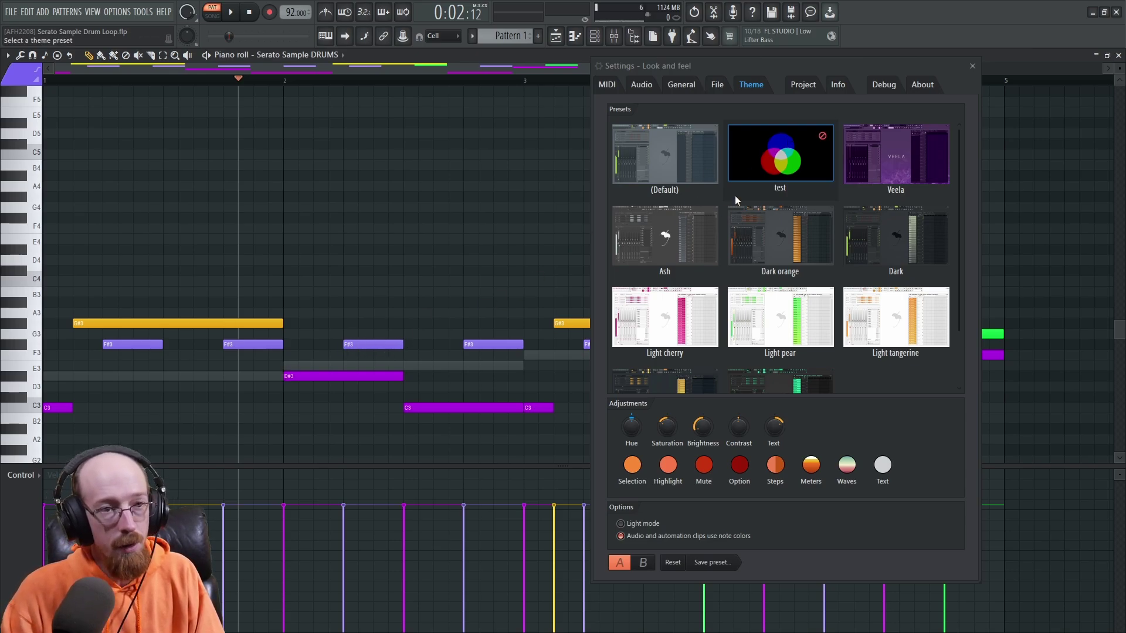
Reload the edited theme by applying the Dark orange preset and reapplying the test preset.
left_click(777, 236)
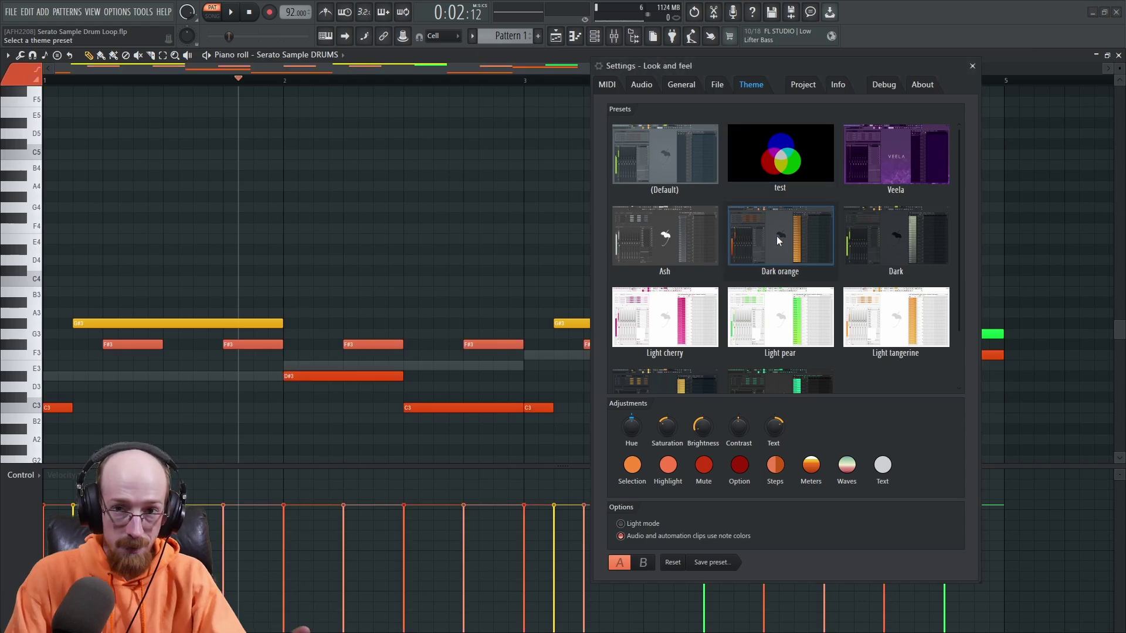
mouse_move(795, 168)
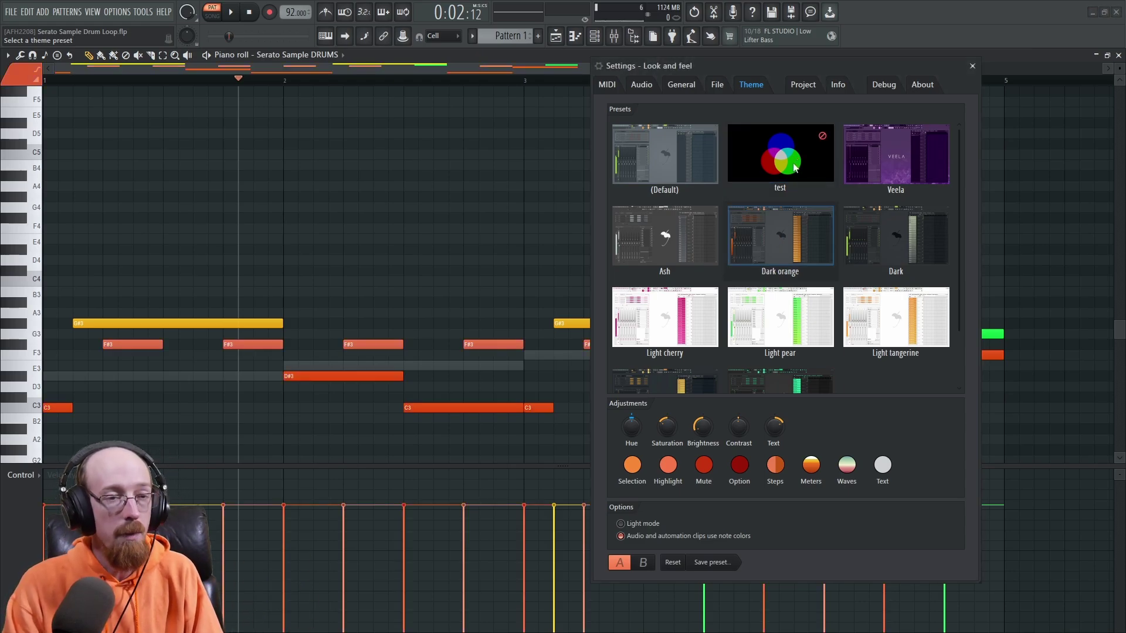
left_click(795, 167)
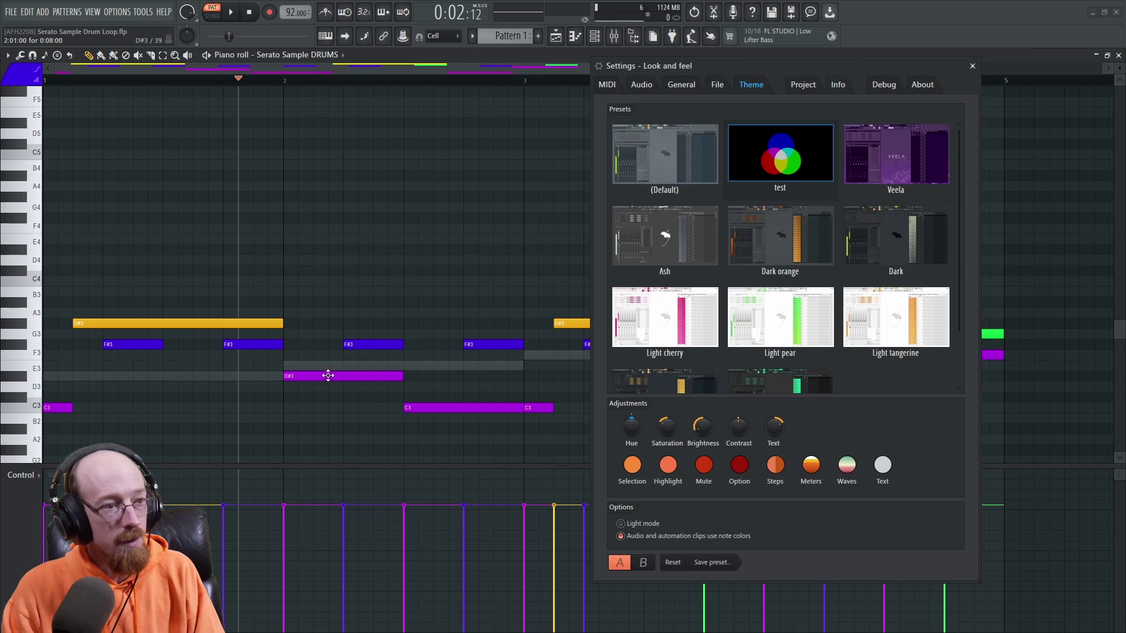
left_click(35, 79)
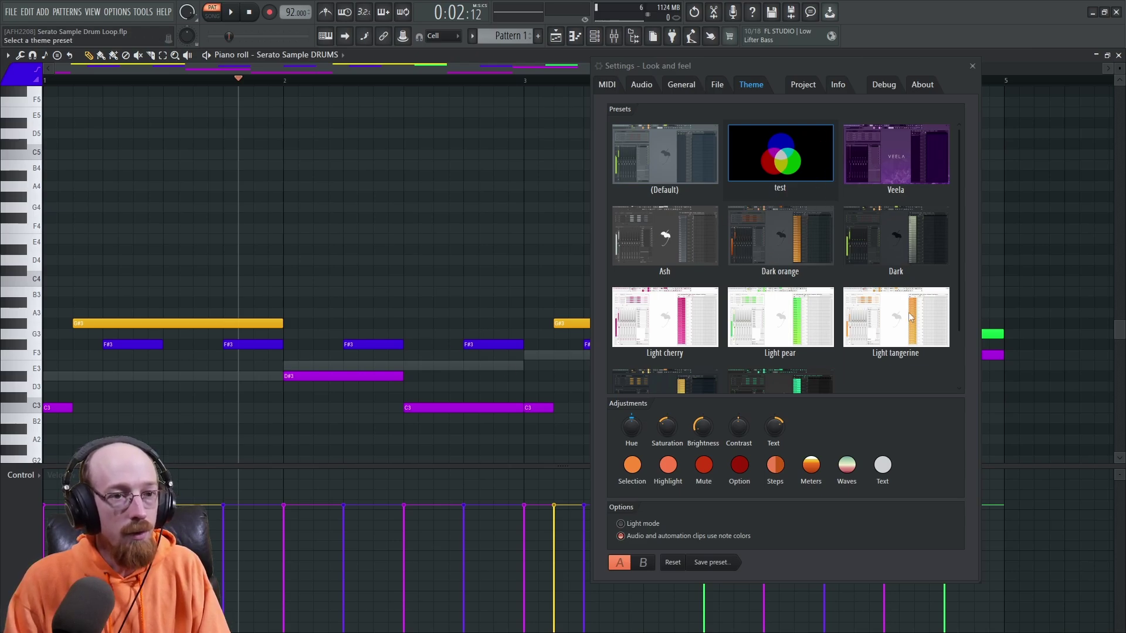
mouse_move(785, 180)
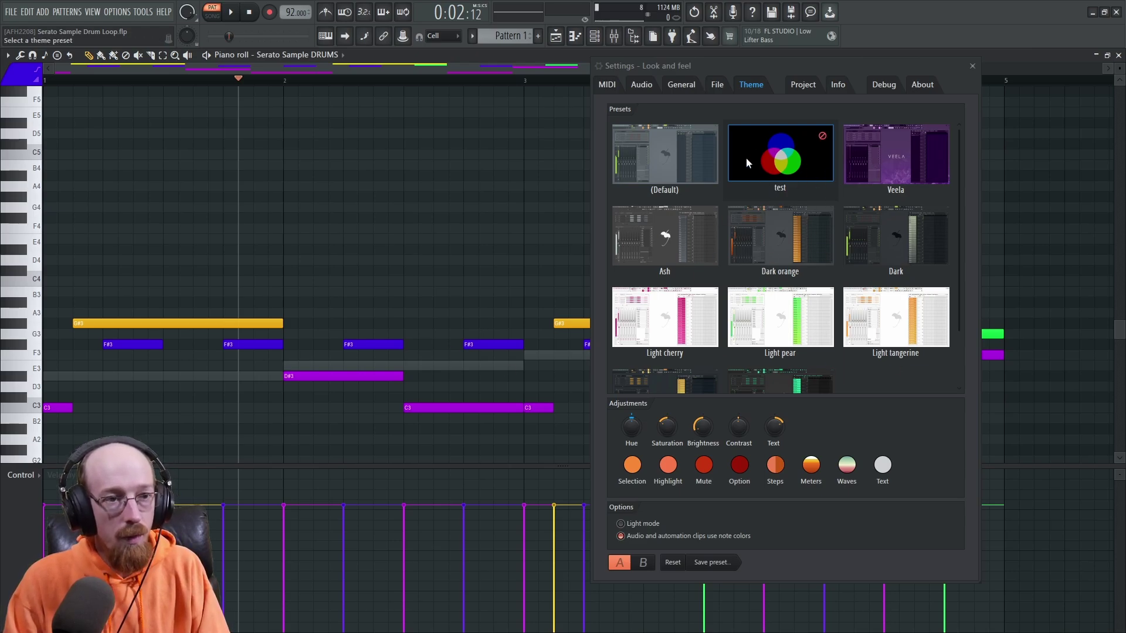